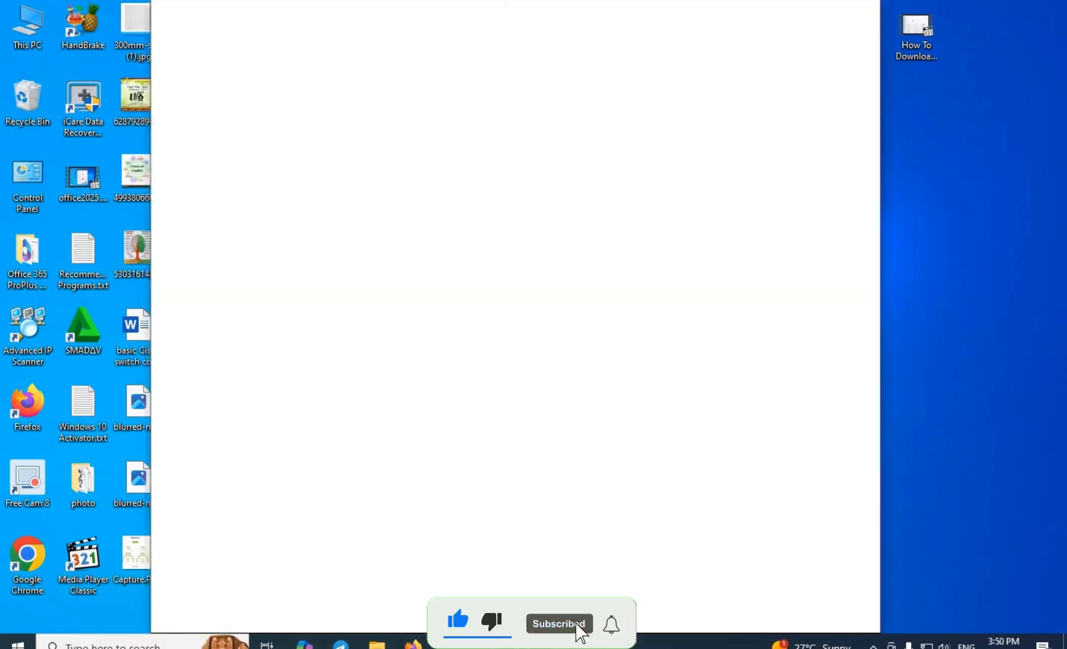
# Maximize Chrome and load acrobat.adobe.com from the address bar.
pyautogui.click(826, 35)
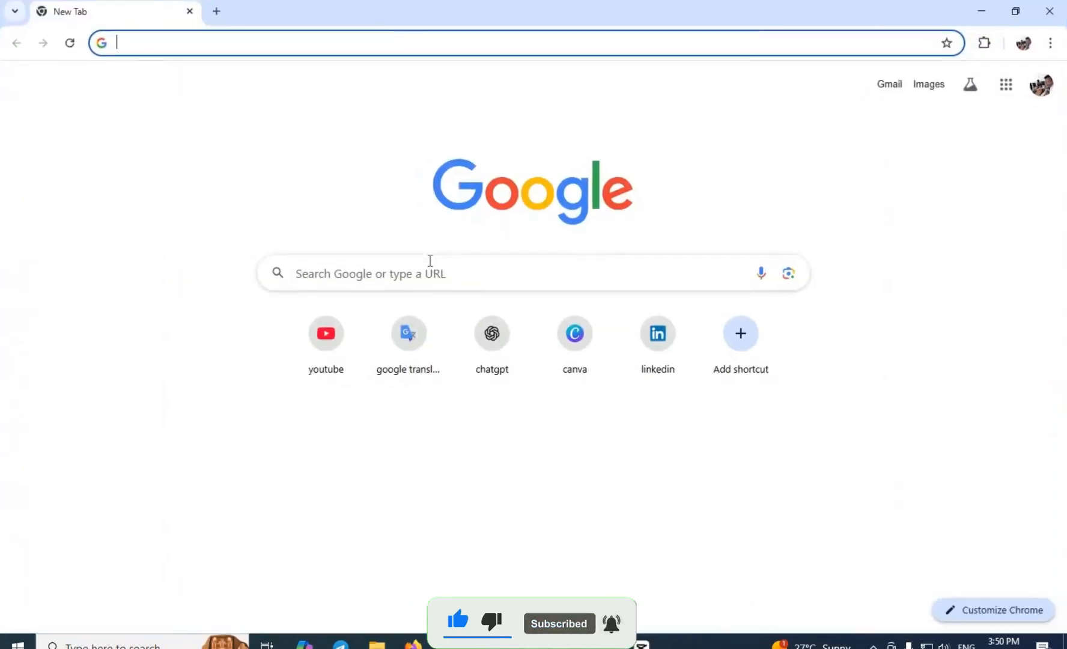
pyautogui.click(170, 44)
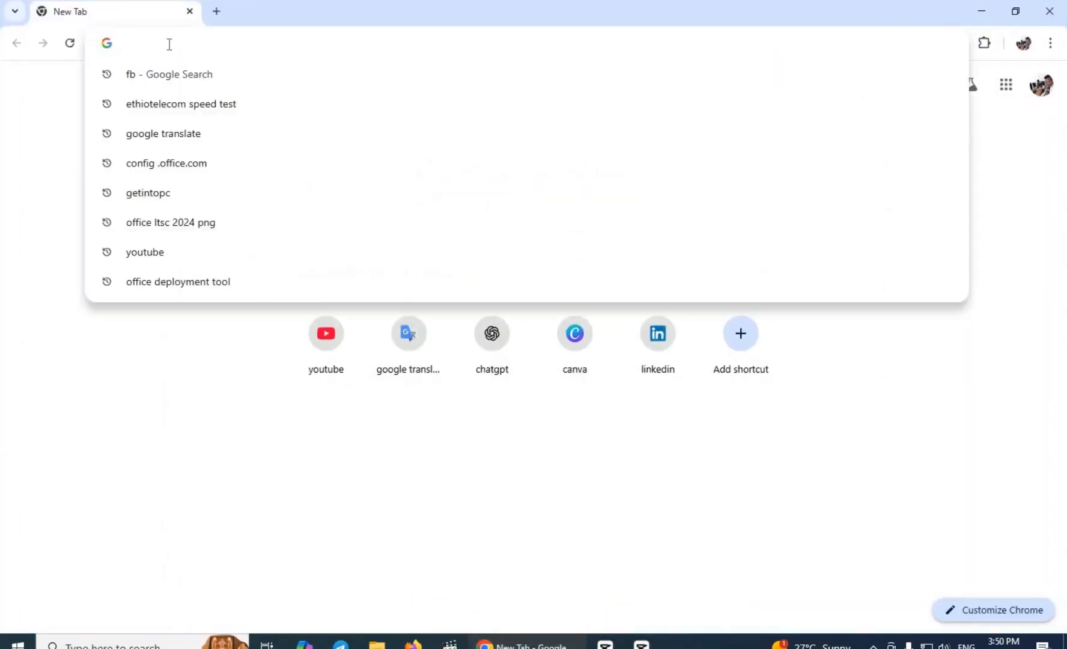
pyautogui.write('acrobat.adobe.com')
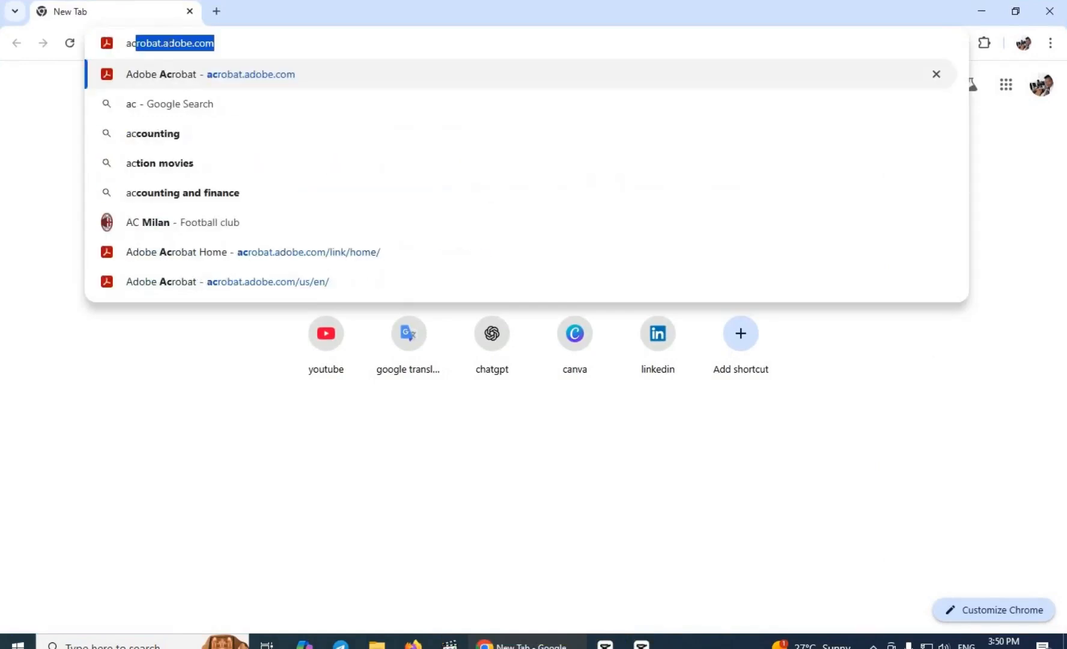
pyautogui.click(247, 46)
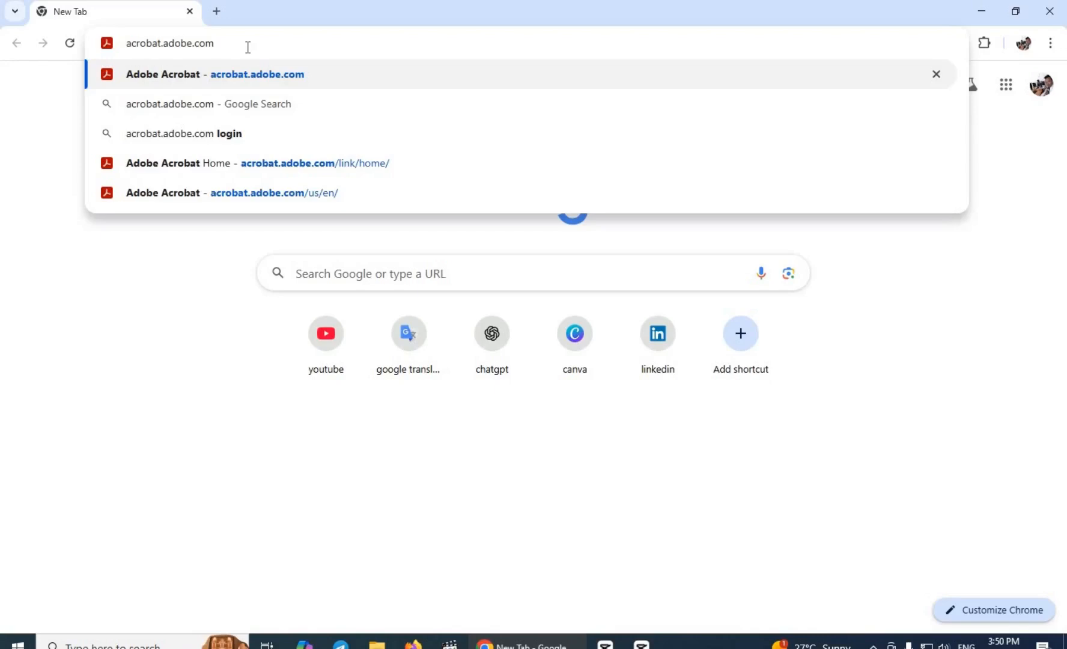
pyautogui.press('Return')
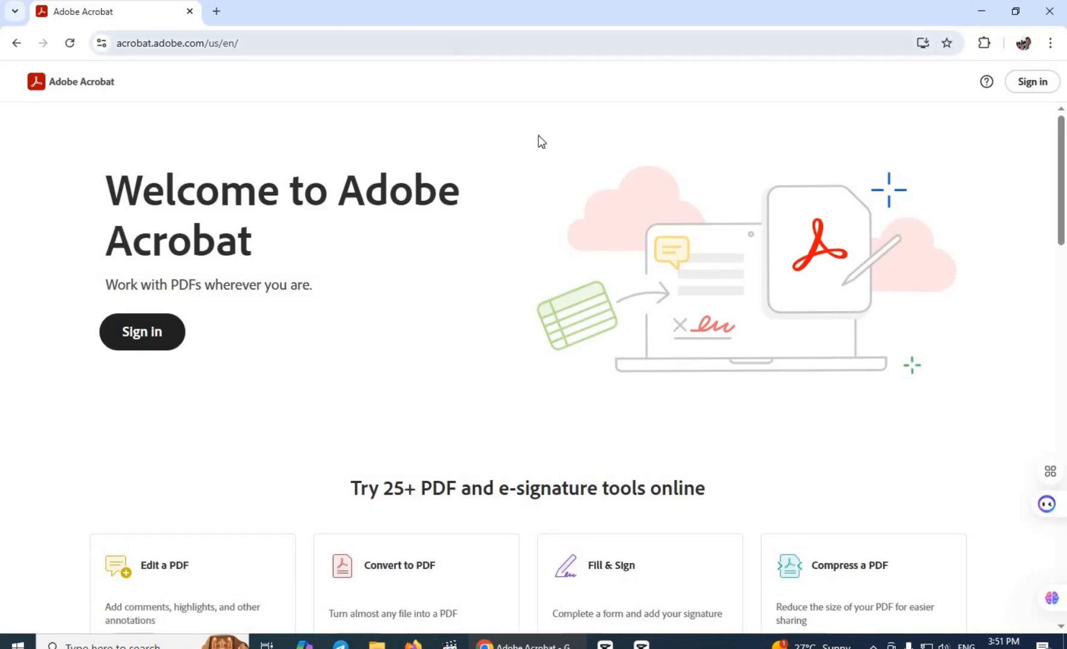
# Sign in to Acrobat with Continue with Google, then choose Select files on Home.
pyautogui.click(1022, 90)
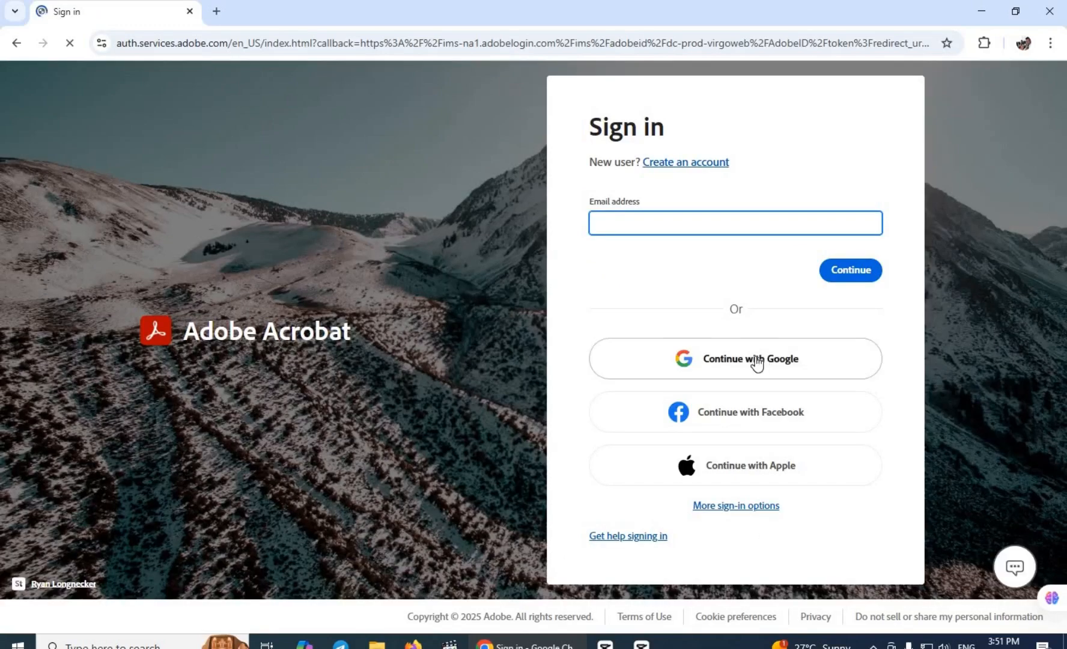
pyautogui.click(757, 361)
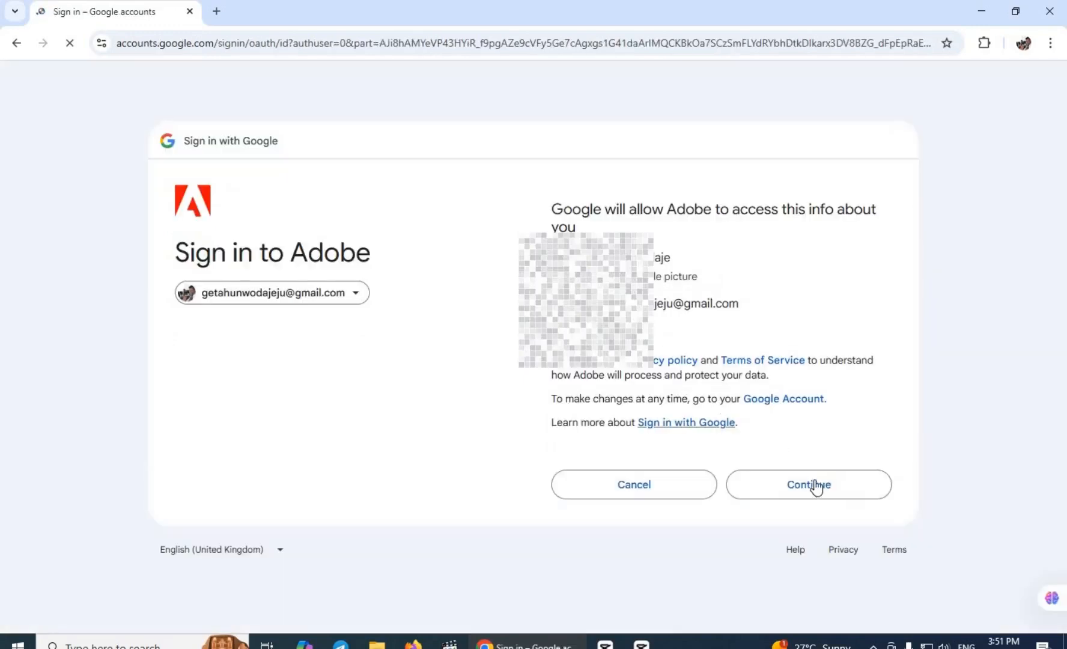
pyautogui.click(815, 484)
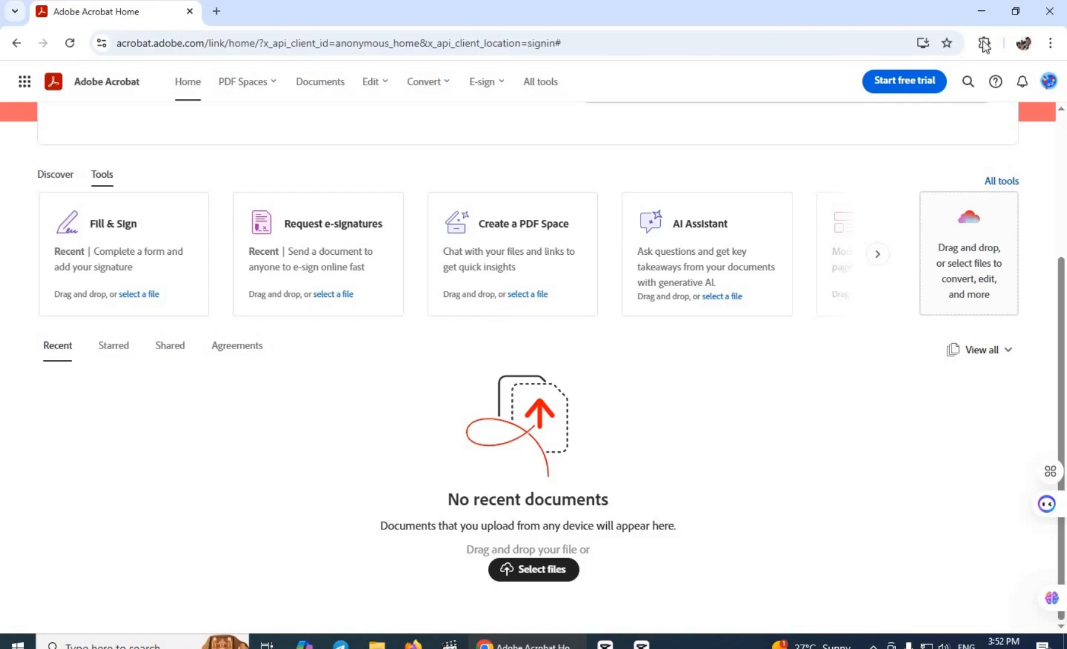
pyautogui.click(524, 576)
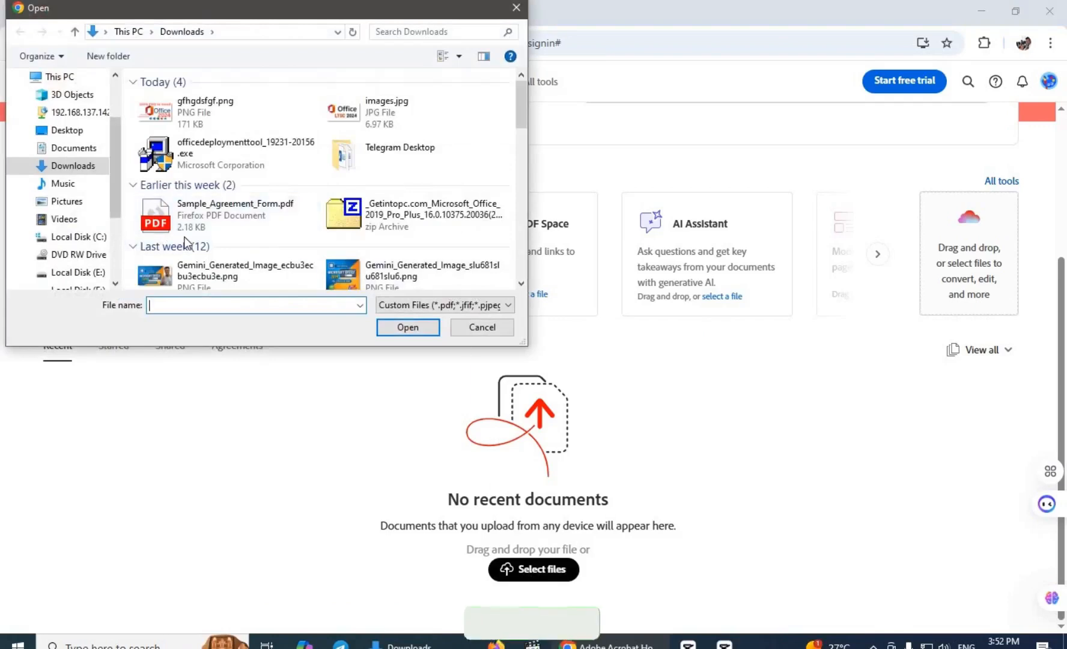
# Open Sample_Agreement_Form.pdf from Downloads and bring the Party A/Party B Signatures section into view.
pyautogui.click(241, 214)
pyautogui.click(414, 330)
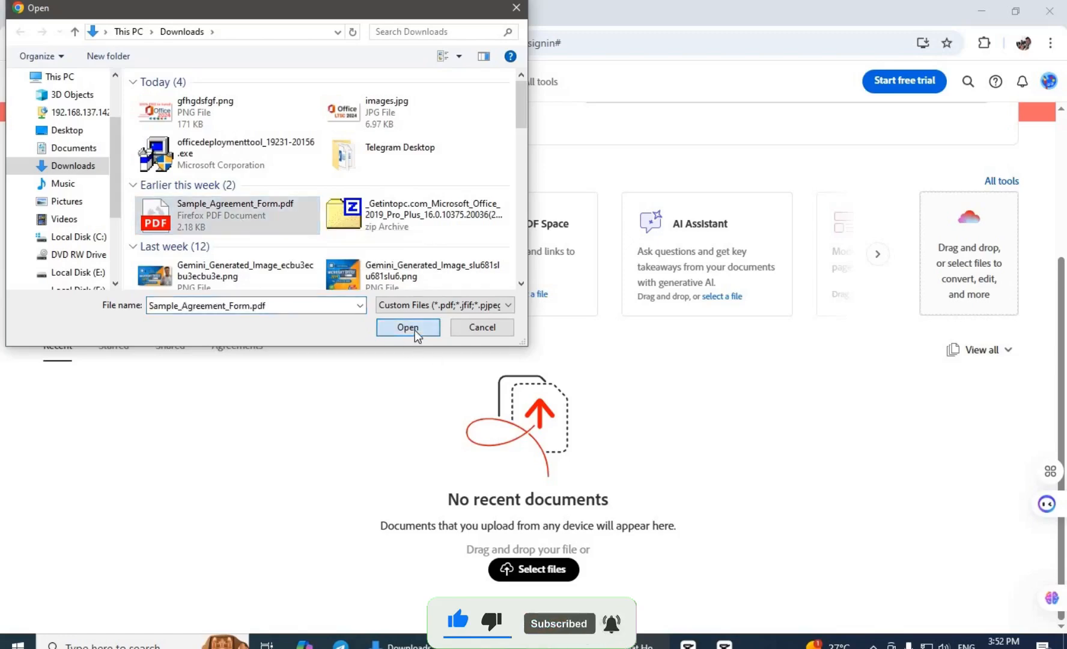
pyautogui.scroll(-20, 467, 414)
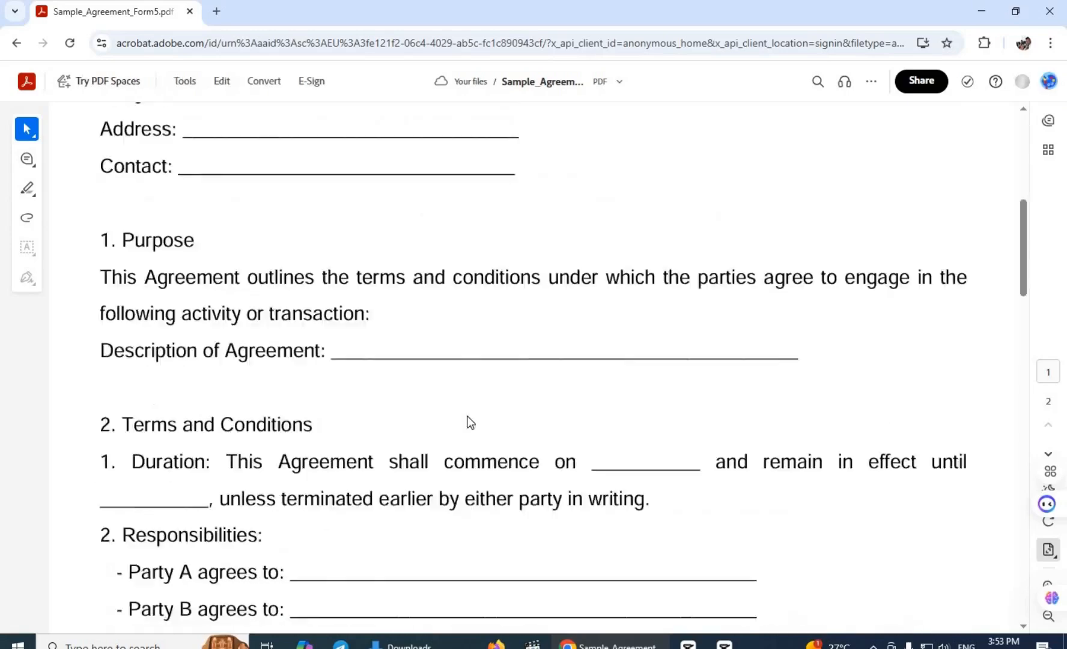
pyautogui.scroll(-5, 463, 434)
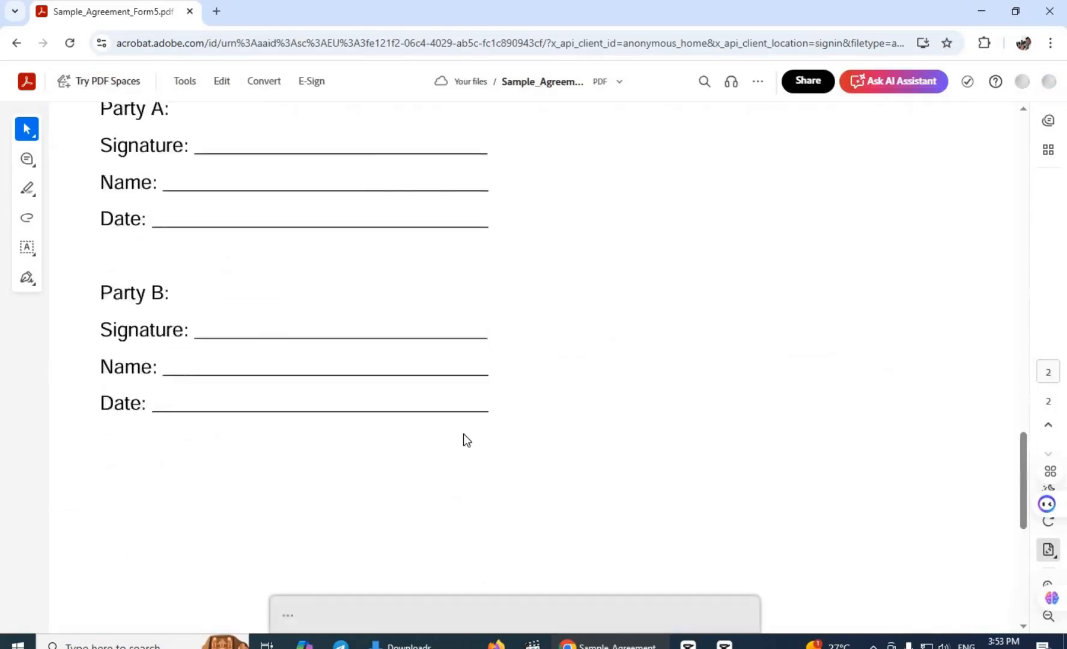
pyautogui.click(343, 205)
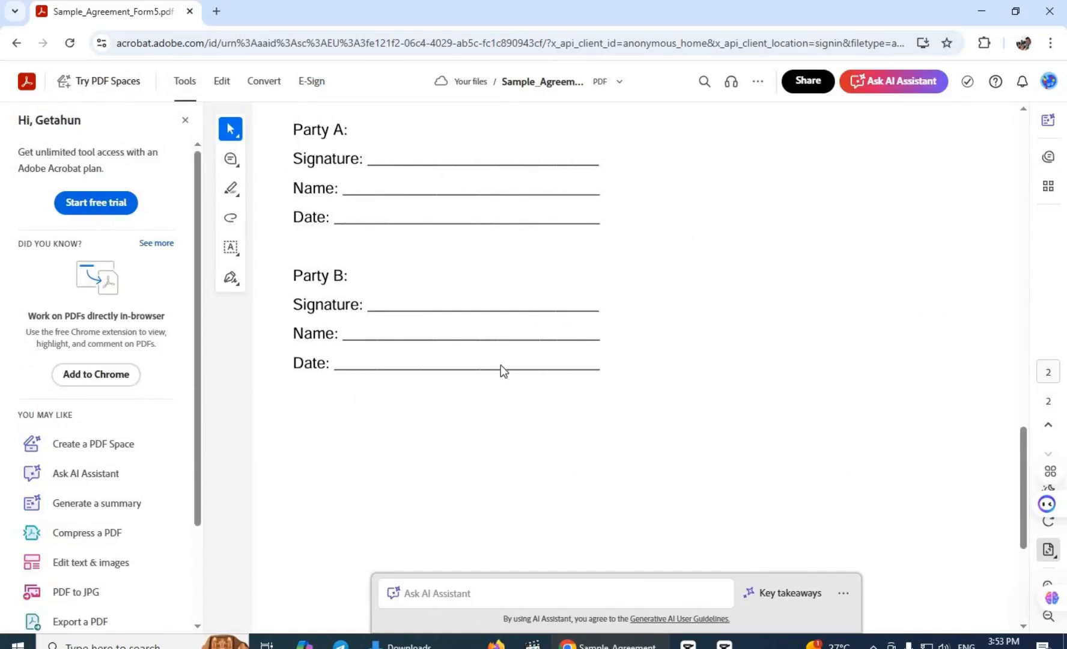
pyautogui.scroll(1, 473, 411)
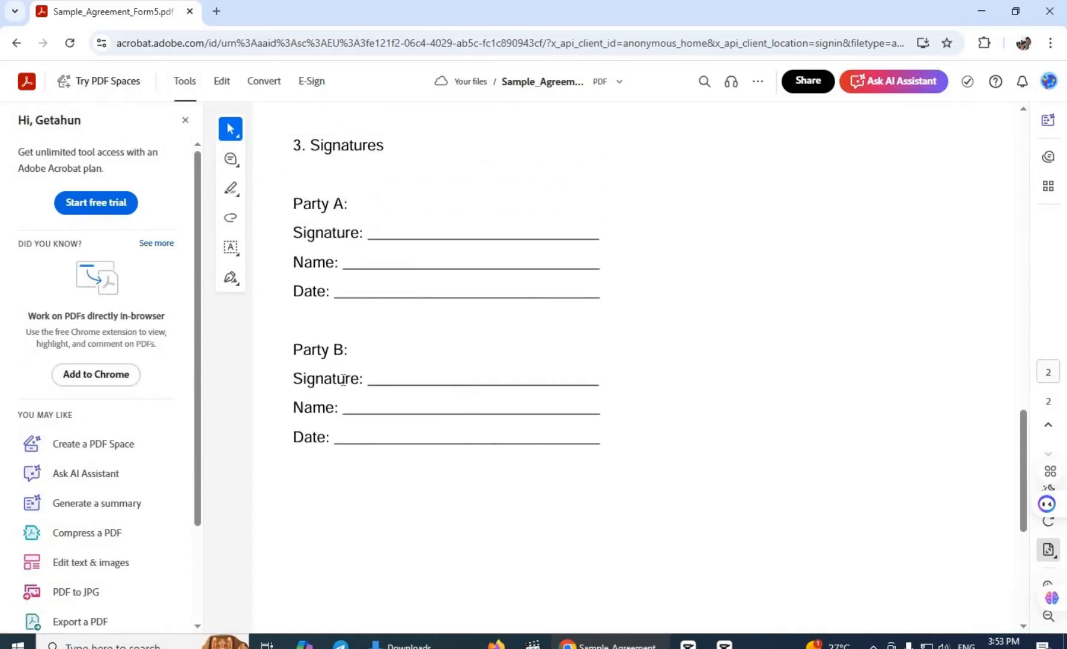
pyautogui.scroll(1, 397, 325)
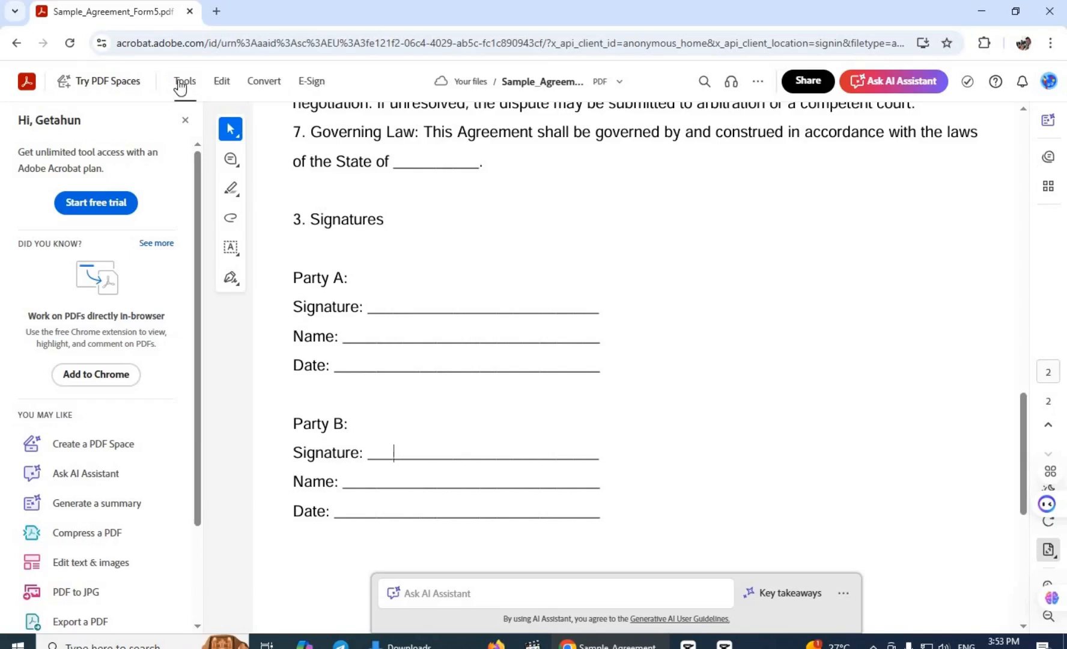
# Open the E-Sign panel and edit the saved typed signature.
pyautogui.click(314, 87)
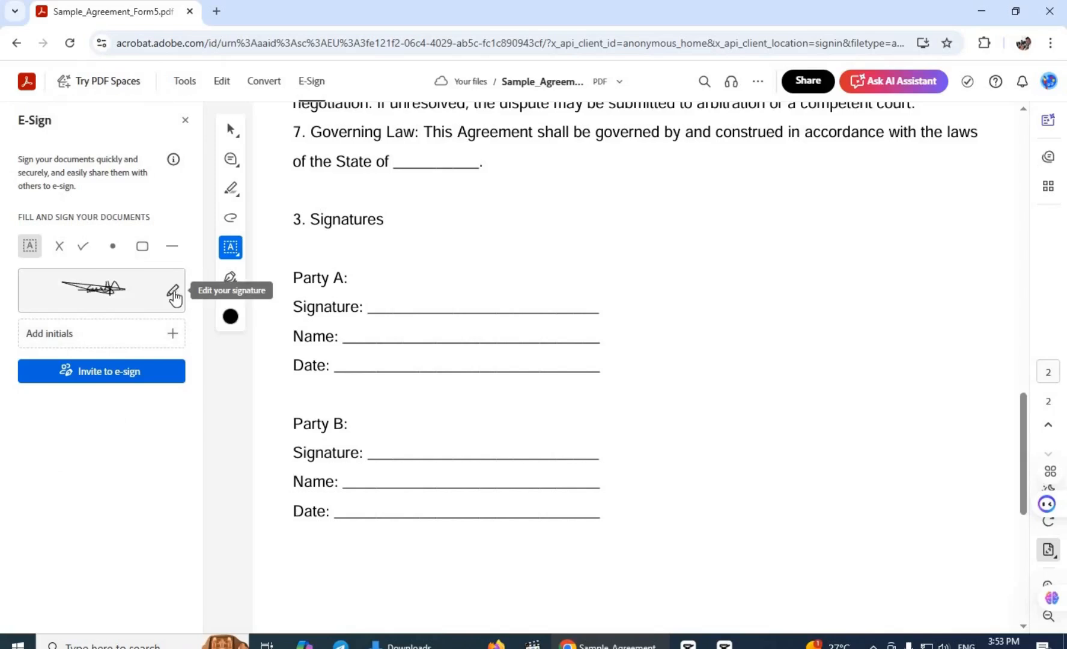
pyautogui.click(174, 294)
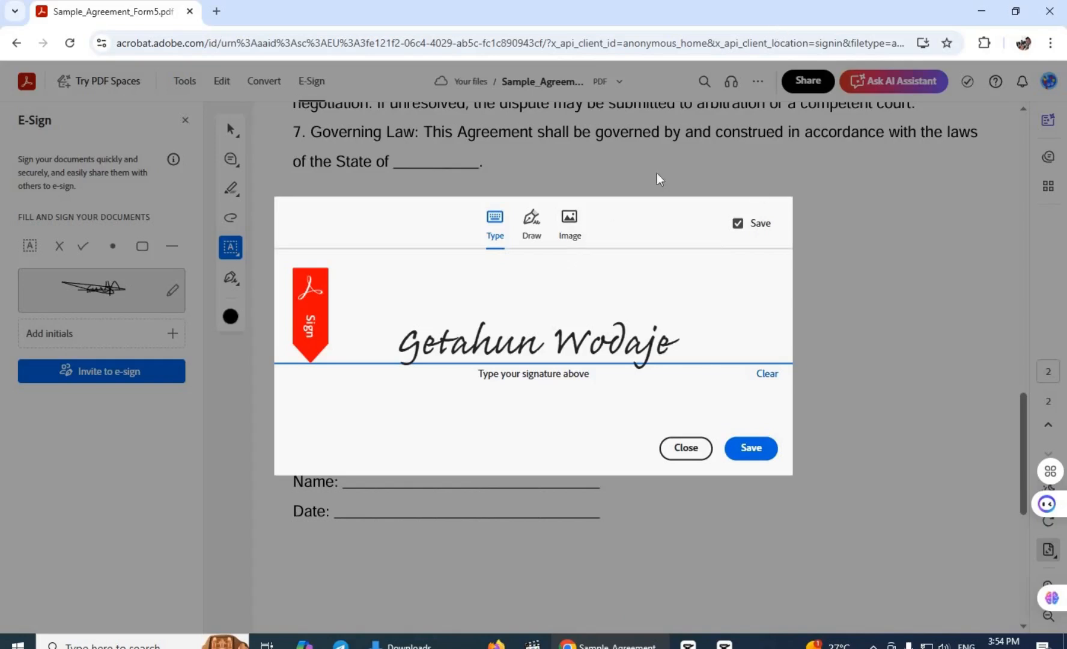
# Switch the signature editor to Draw, scribble a two-stroke signature, and save it.
pyautogui.click(548, 224)
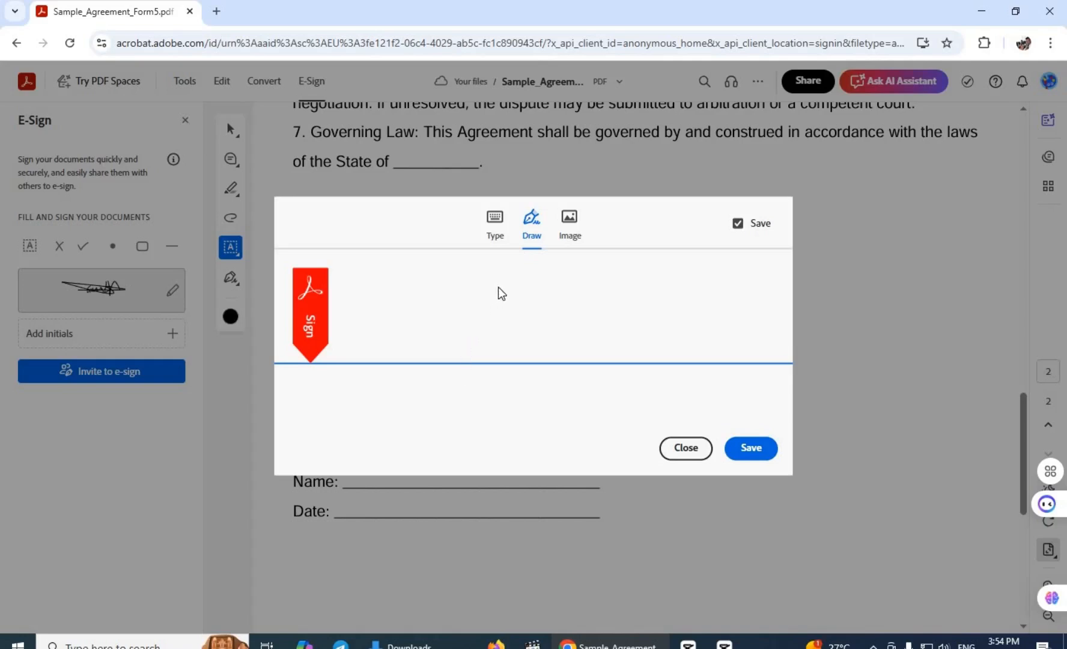
pyautogui.moveTo(458, 303)
pyautogui.mouseDown()
pyautogui.moveTo(499, 287)
pyautogui.moveTo(500, 336)
pyautogui.moveTo(531, 341)
pyautogui.moveTo(578, 290)
pyautogui.moveTo(565, 330)
pyautogui.mouseUp()
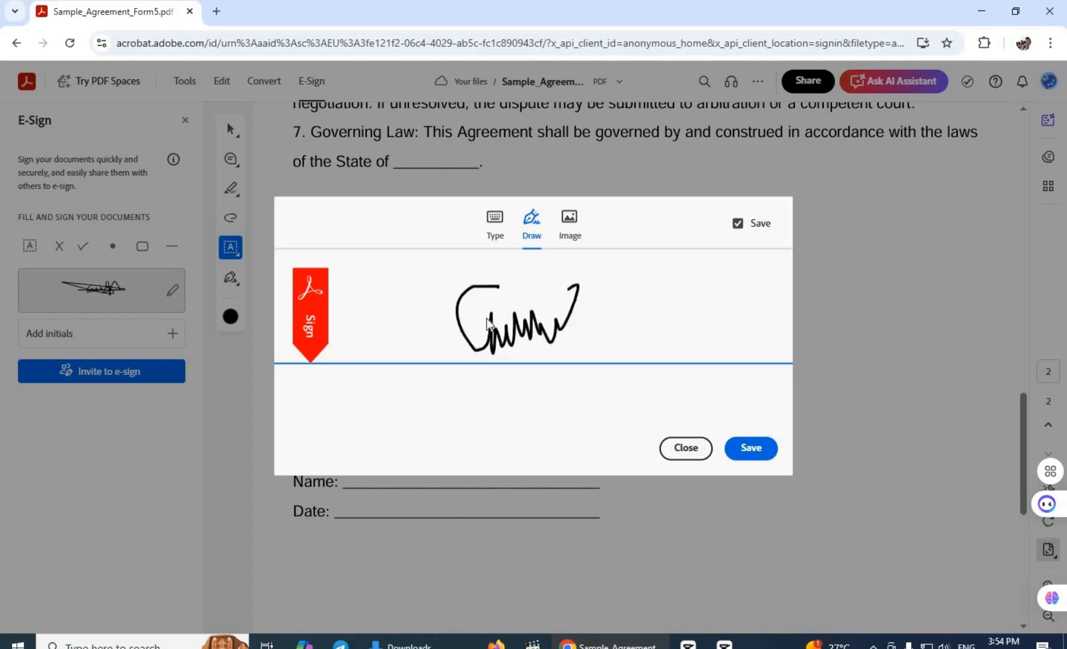
pyautogui.moveTo(486, 318)
pyautogui.mouseDown()
pyautogui.moveTo(689, 318)
pyautogui.moveTo(550, 288)
pyautogui.moveTo(563, 275)
pyautogui.mouseUp()
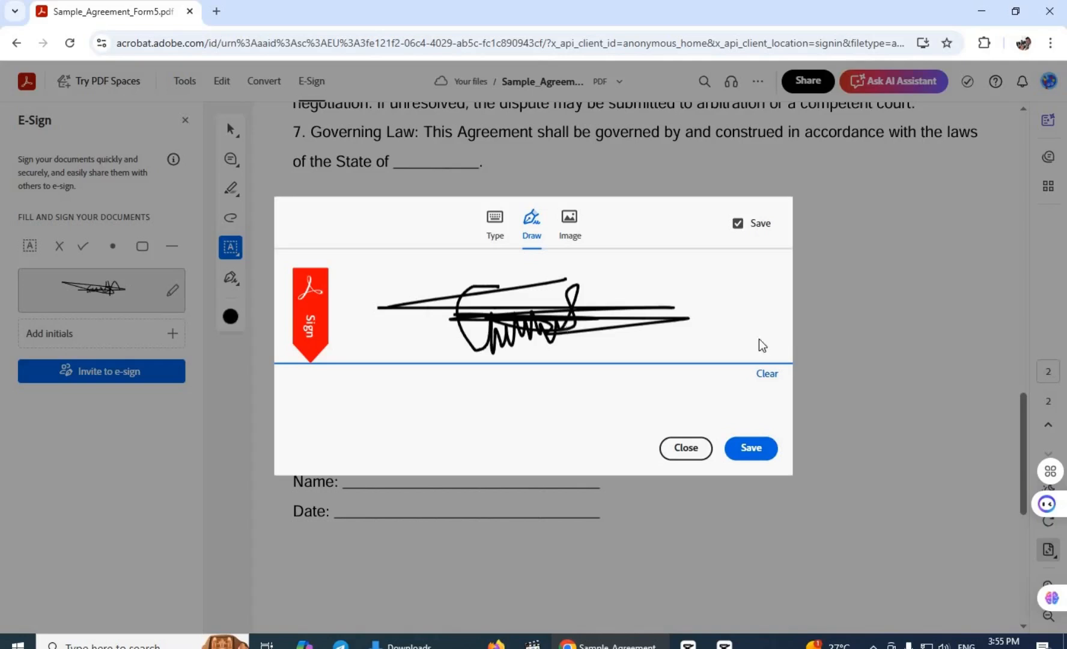
pyautogui.click(756, 452)
# Place the drawn signature on Party B's Signature line.
pyautogui.click(756, 452)
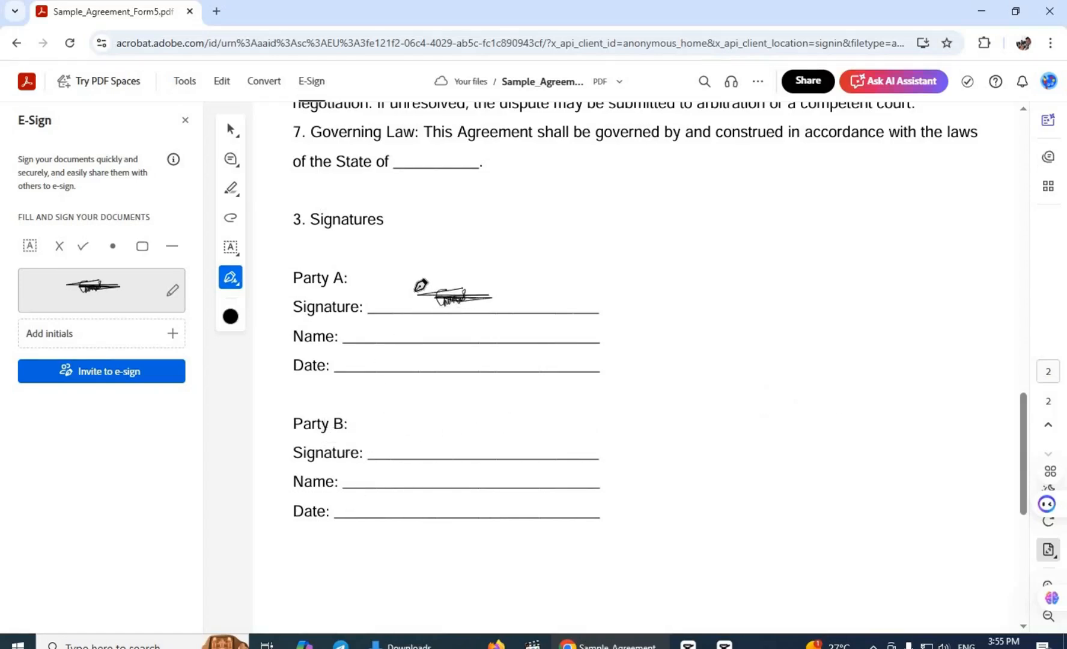
pyautogui.scroll(4, 421, 309)
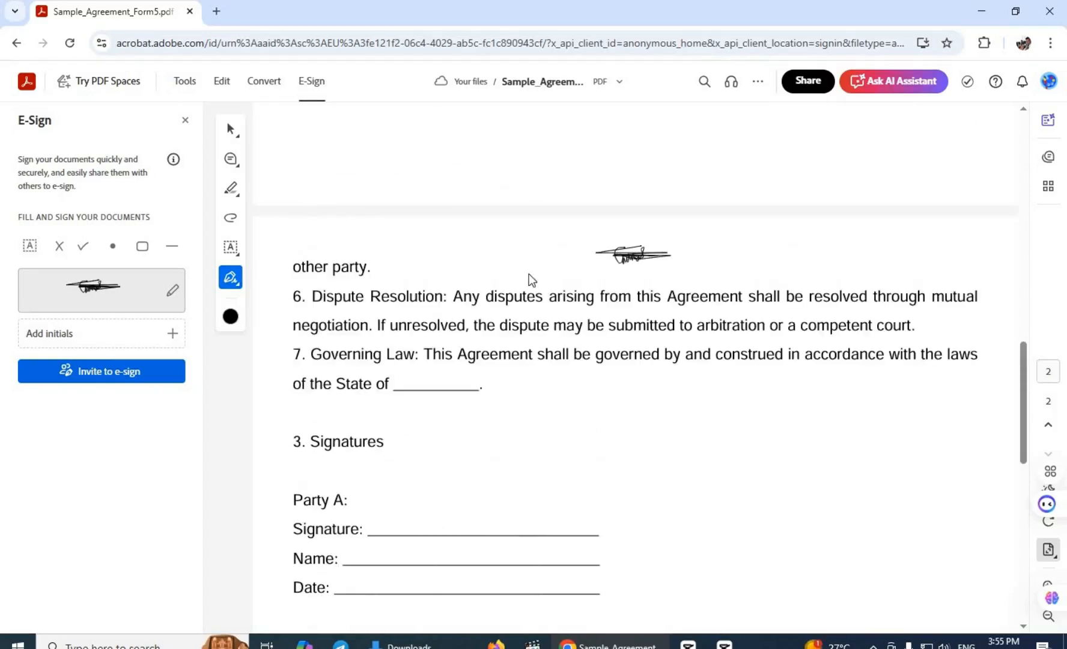
pyautogui.scroll(-6, 496, 400)
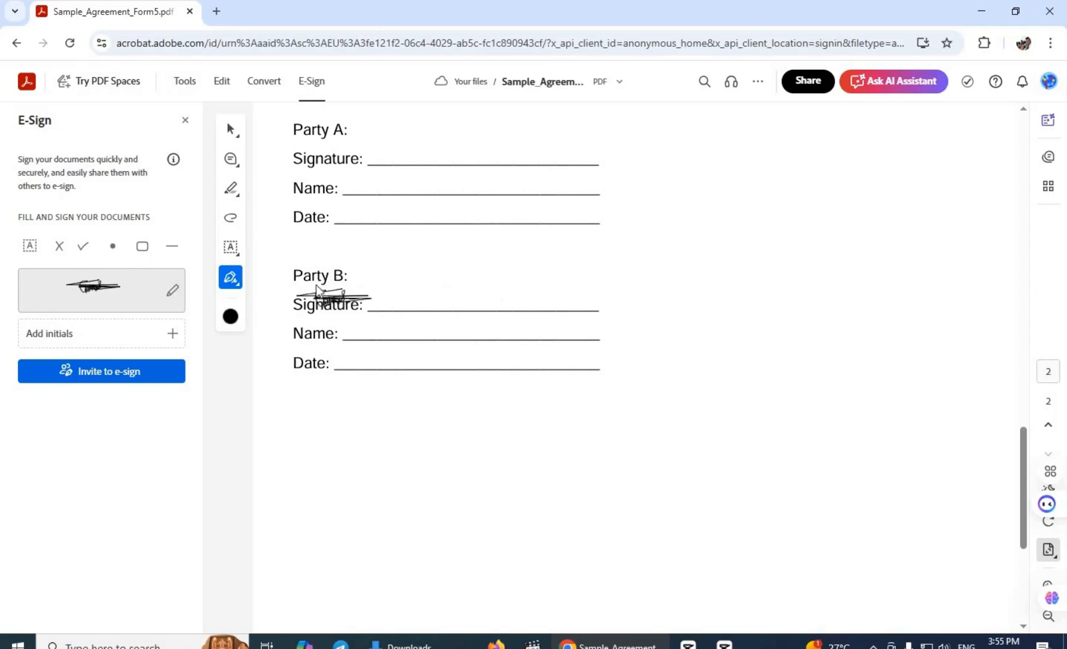
pyautogui.click(288, 296)
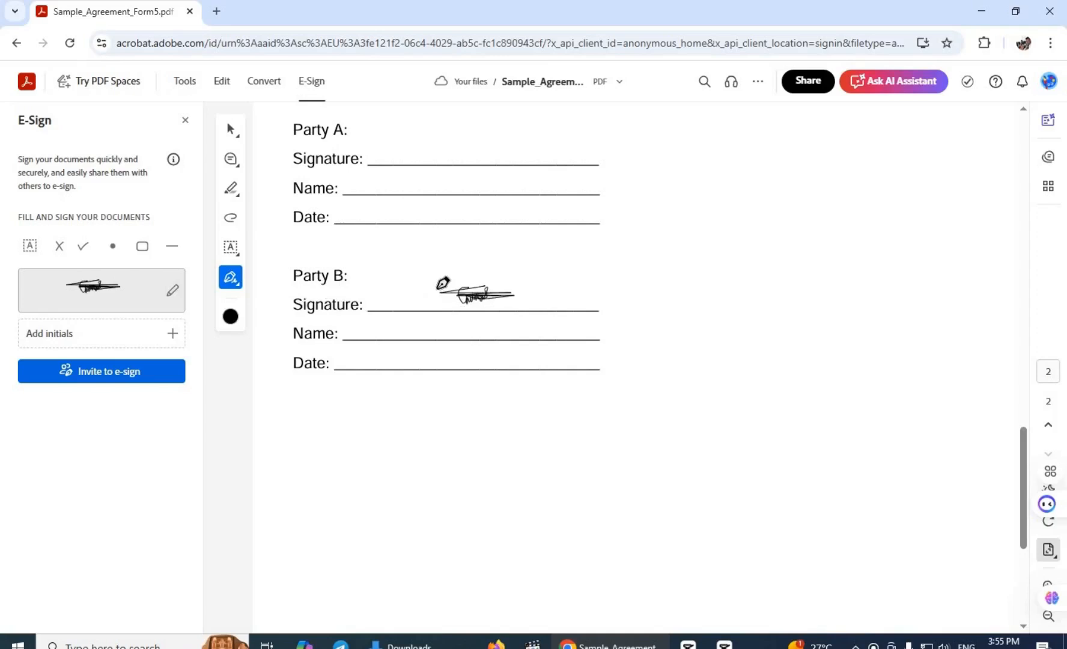
pyautogui.click(439, 288)
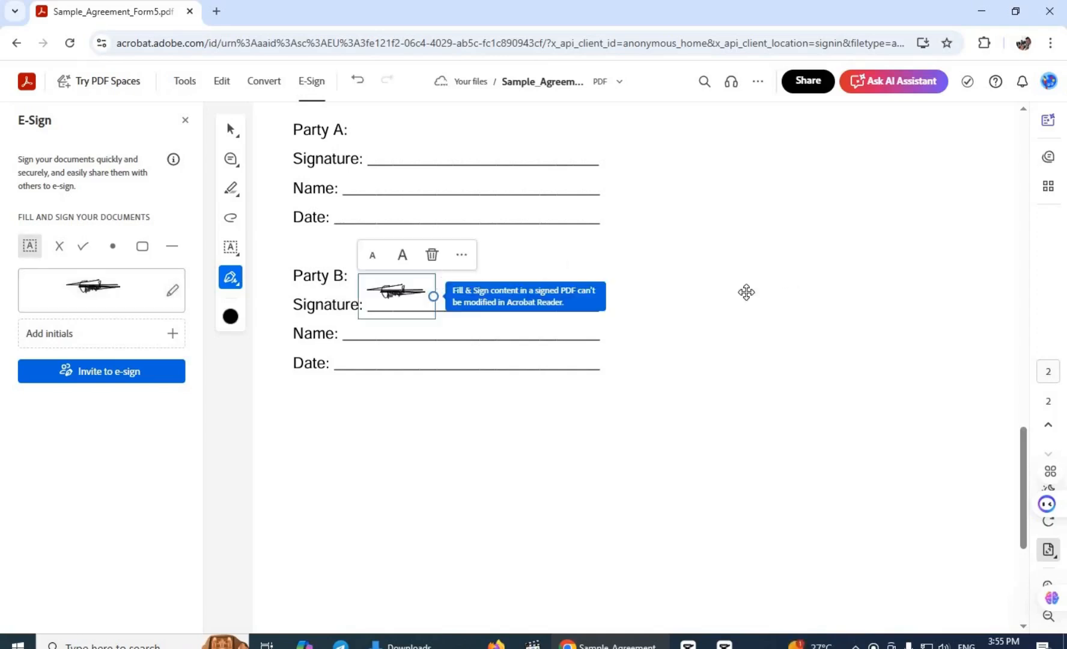
pyautogui.click(747, 292)
# Enlarge the signature, realign it on the Party B line, and discard a stray text box.
pyautogui.click(417, 285)
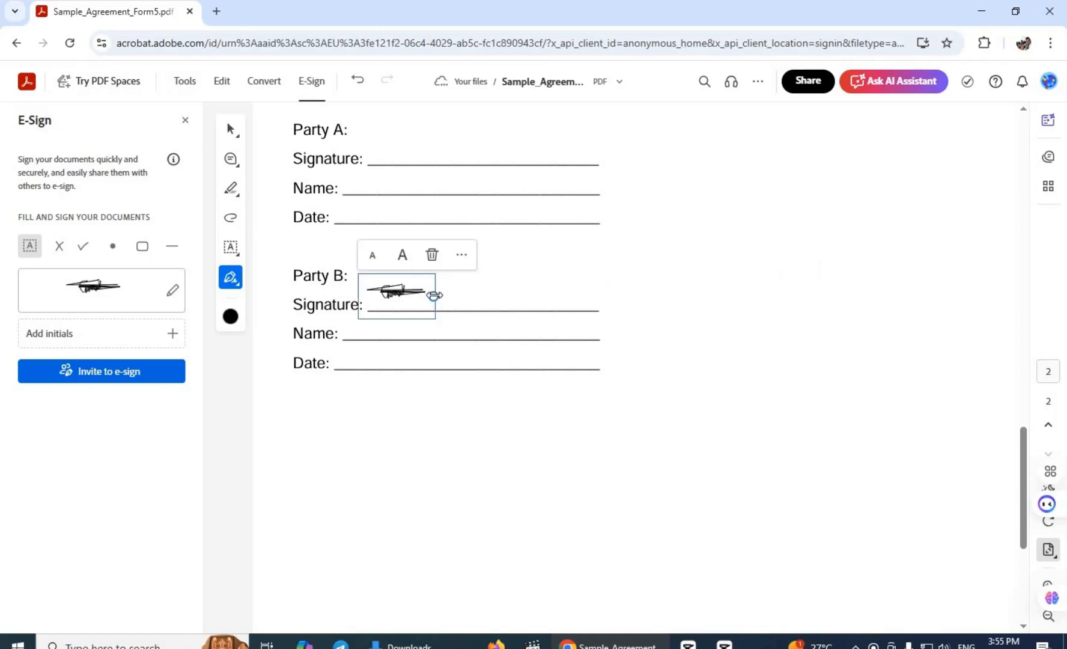
pyautogui.moveTo(434, 295); pyautogui.dragTo(544, 289)
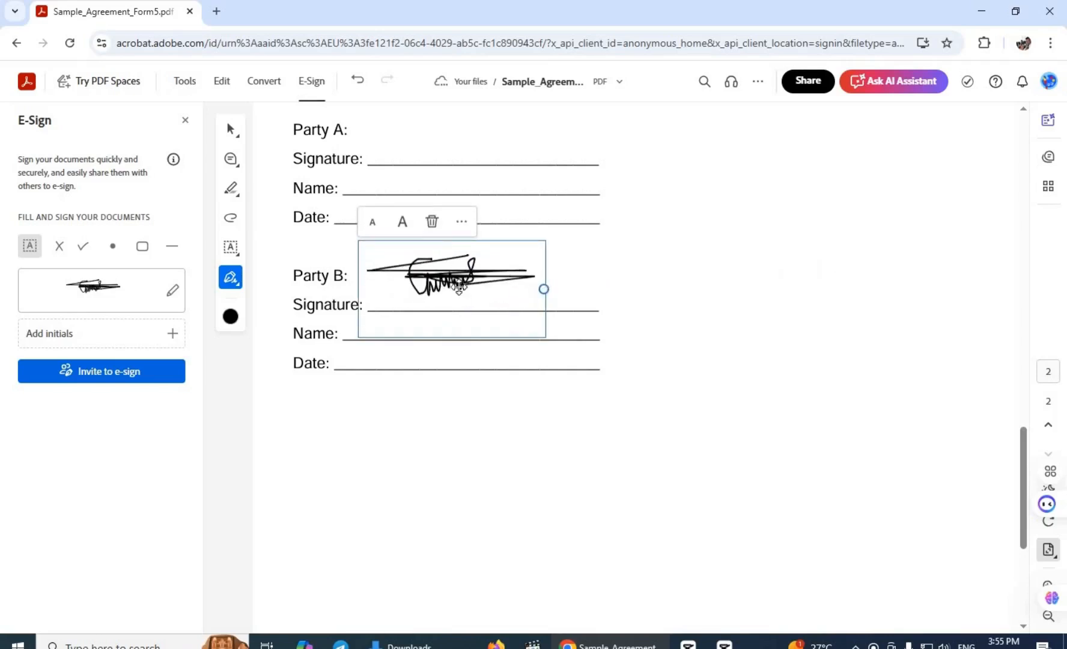
pyautogui.moveTo(462, 289); pyautogui.dragTo(490, 297)
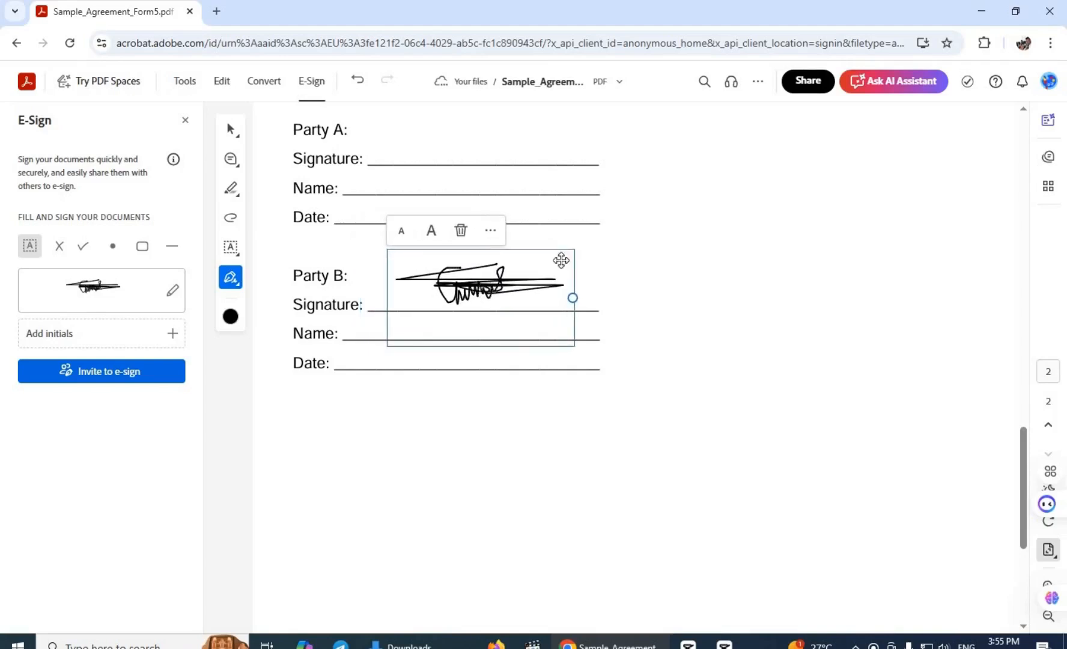
pyautogui.click(653, 289)
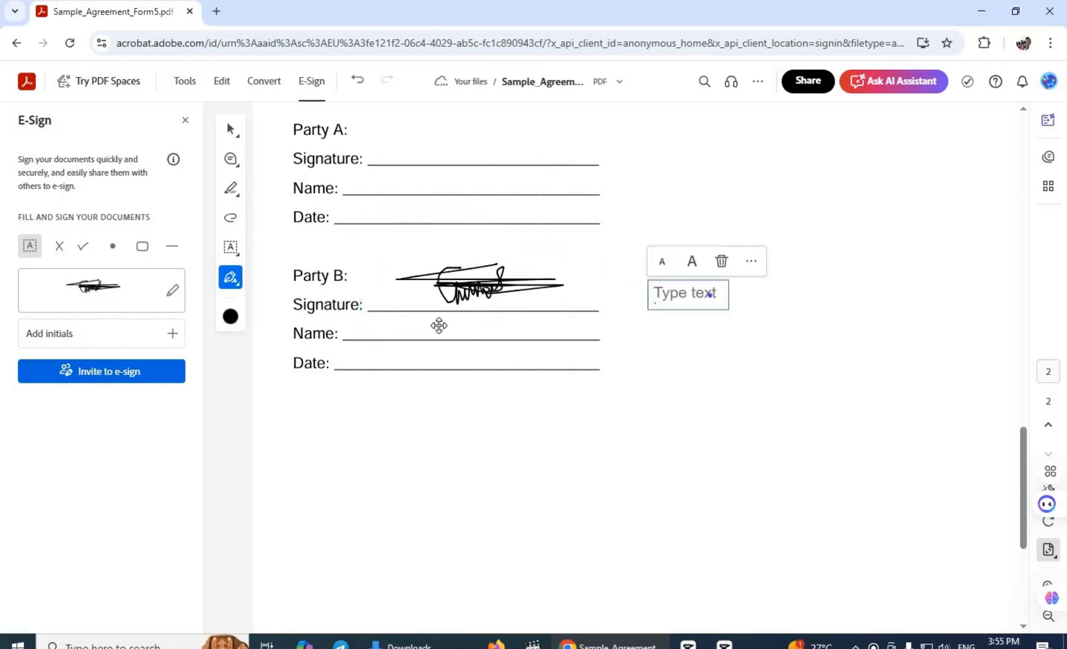
pyautogui.click(440, 325)
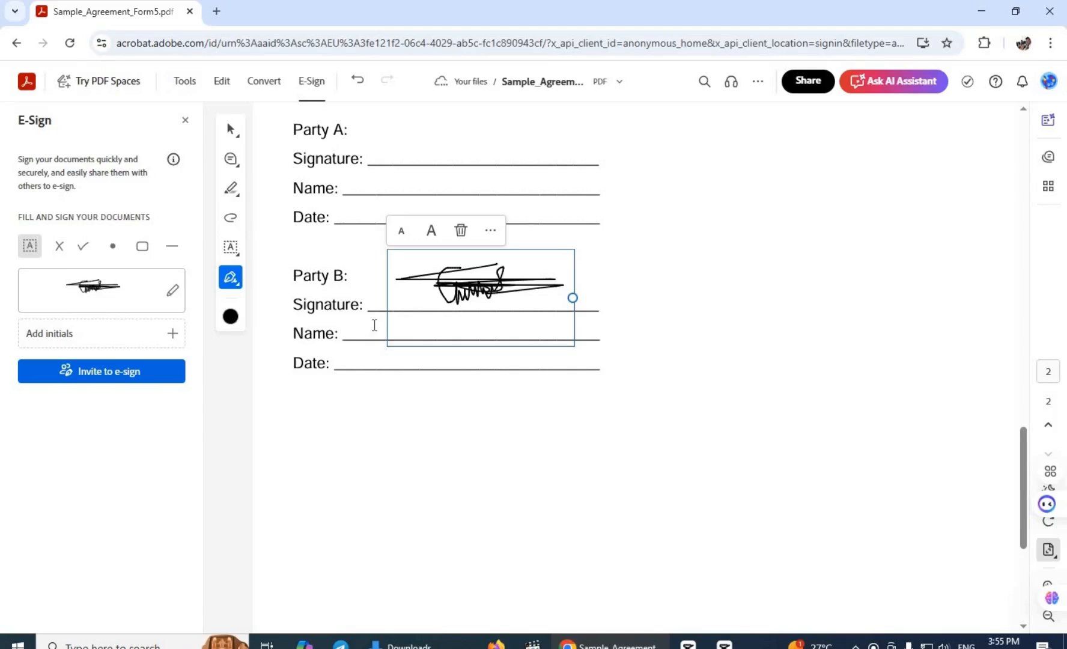
pyautogui.click(374, 325)
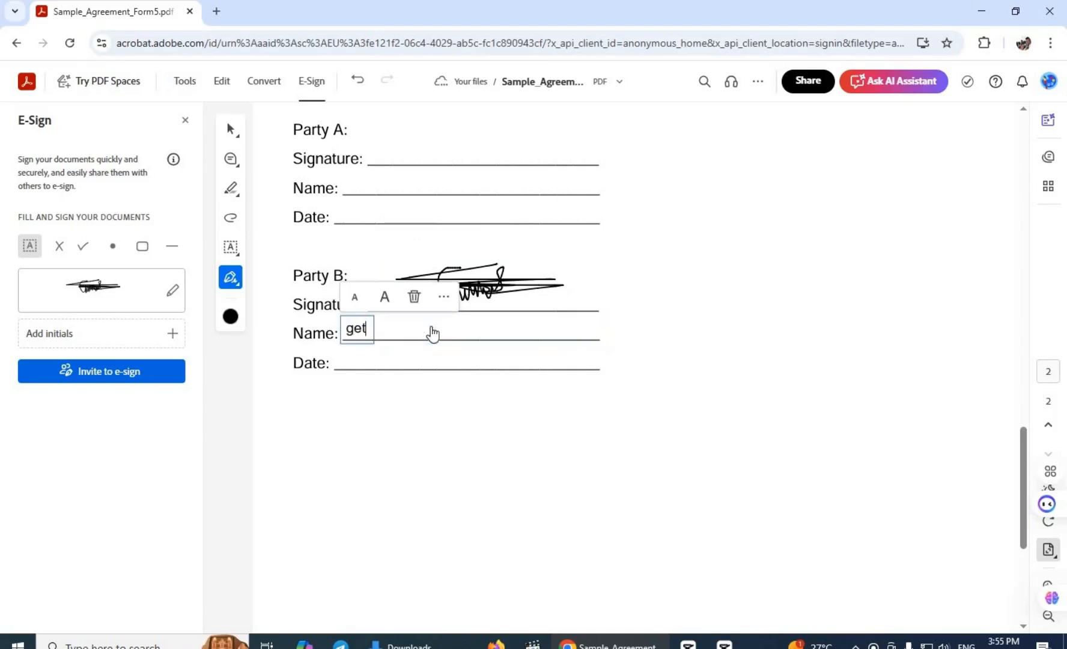
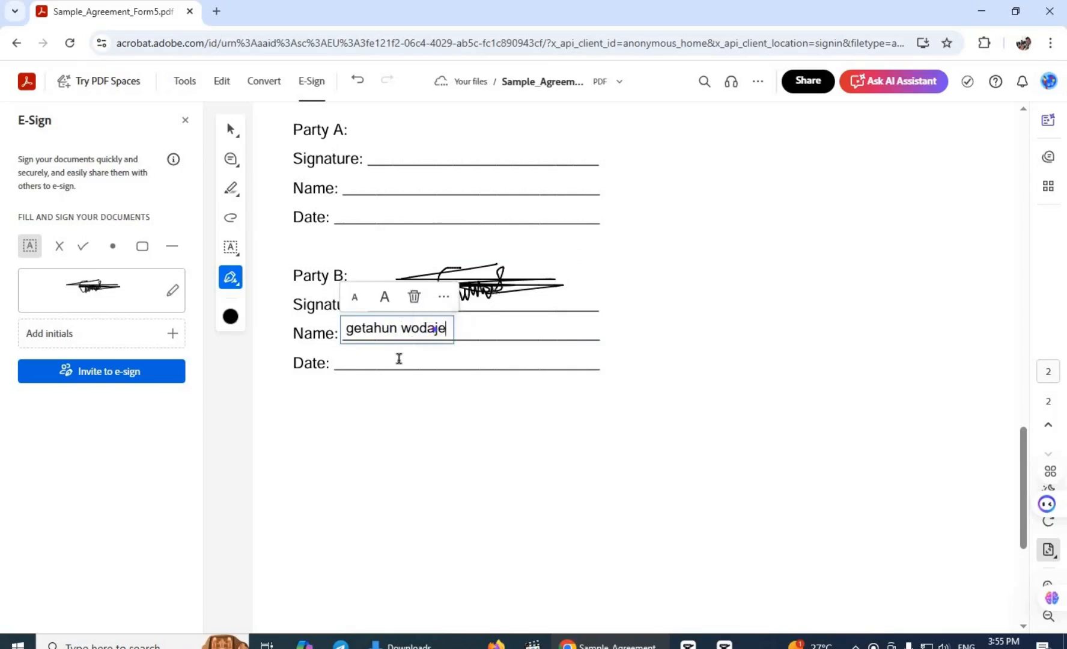
# Type the signer's name on Party B's Name line and 10/18/2025 on the Date line.
pyautogui.click(391, 356)
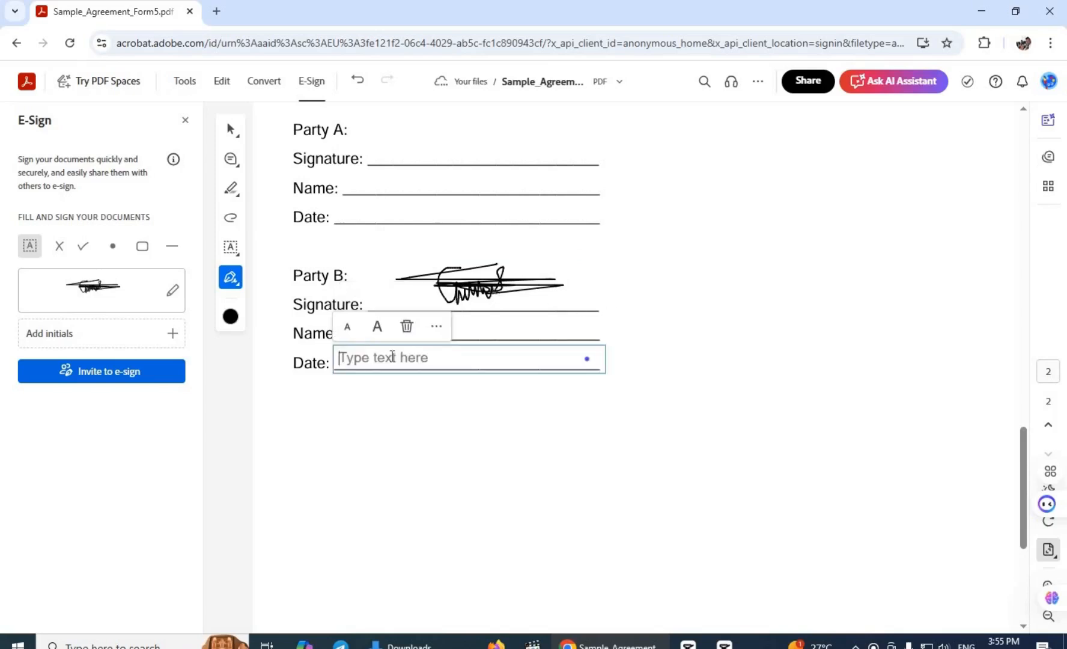
pyautogui.write('10')
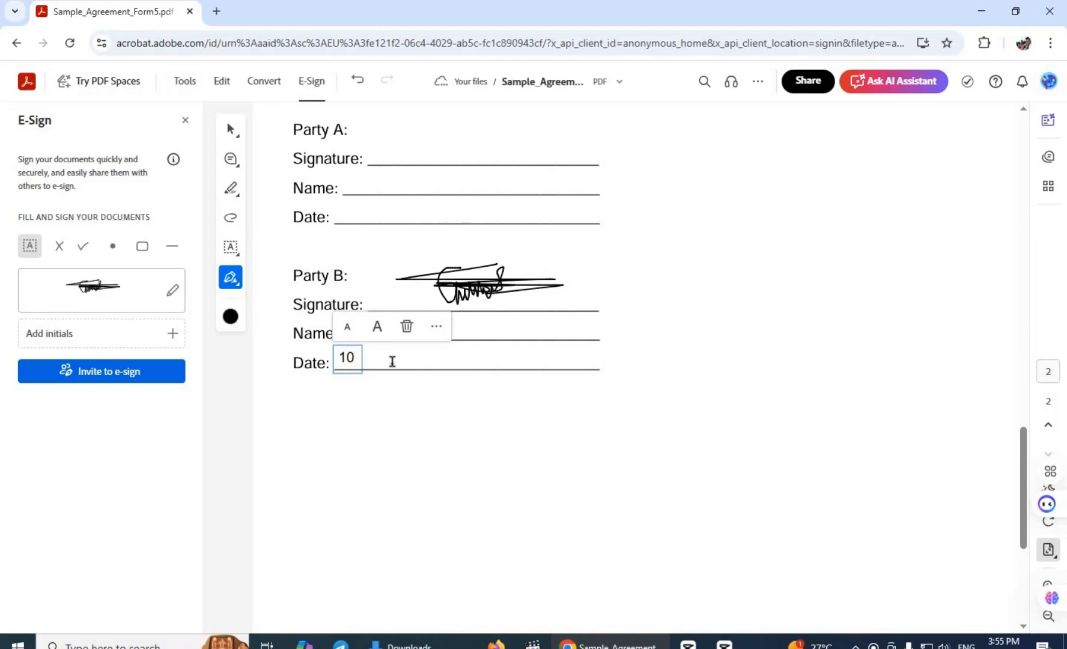
pyautogui.write('/18/2025')
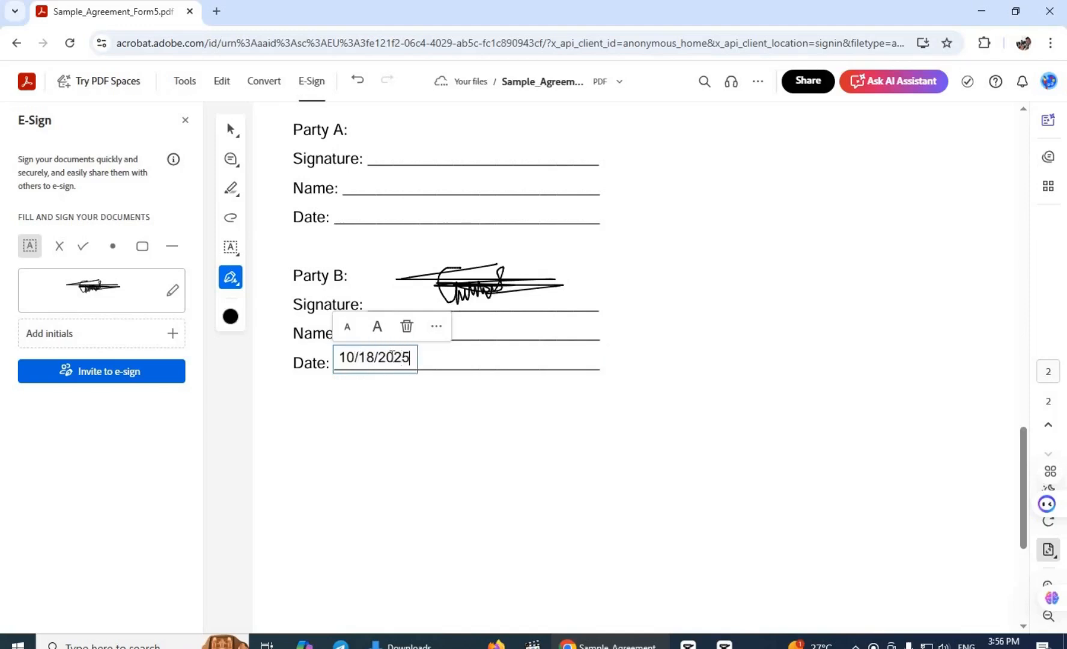
pyautogui.click(741, 369)
pyautogui.scroll(1, 524, 488)
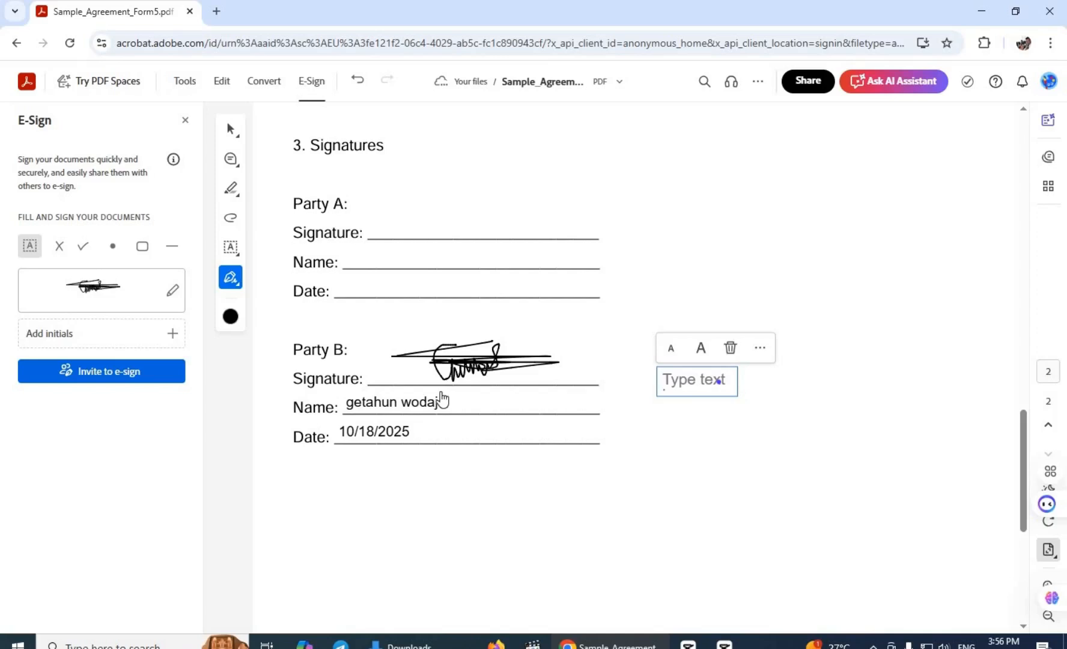
pyautogui.scroll(-4, 442, 400)
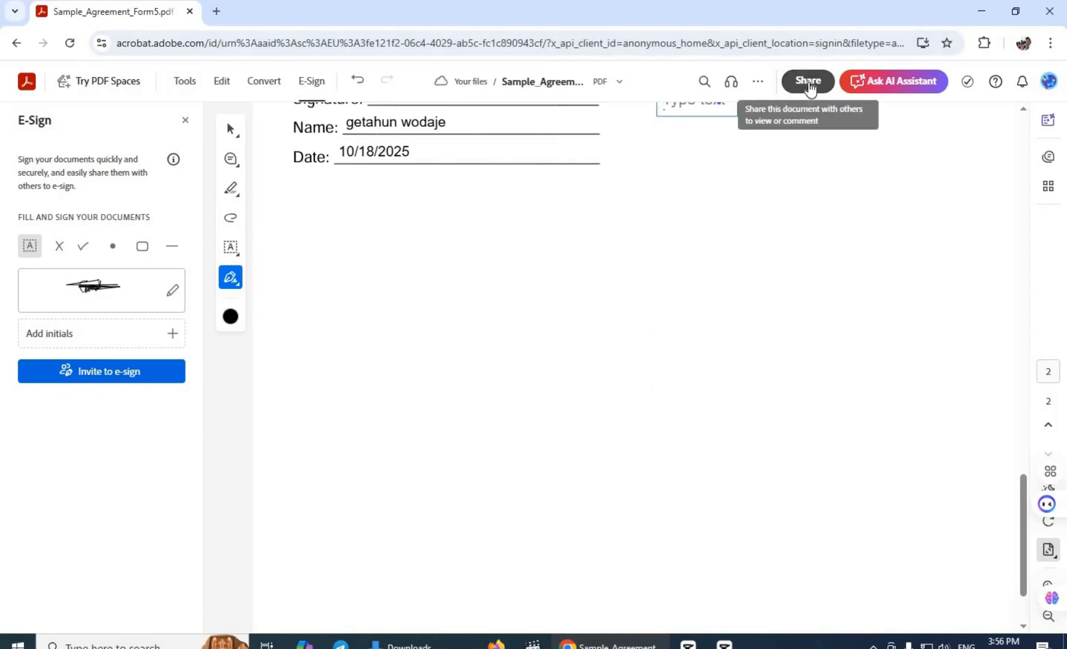
# Share the agreement's link by Gmail from the Share panel.
pyautogui.click(809, 85)
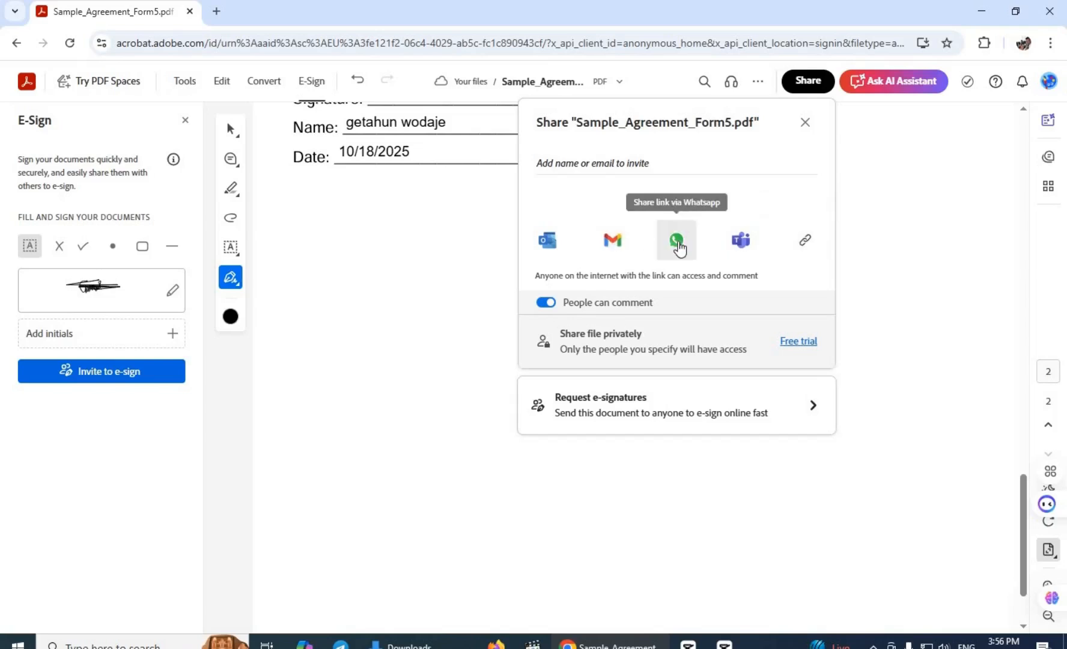
pyautogui.click(616, 251)
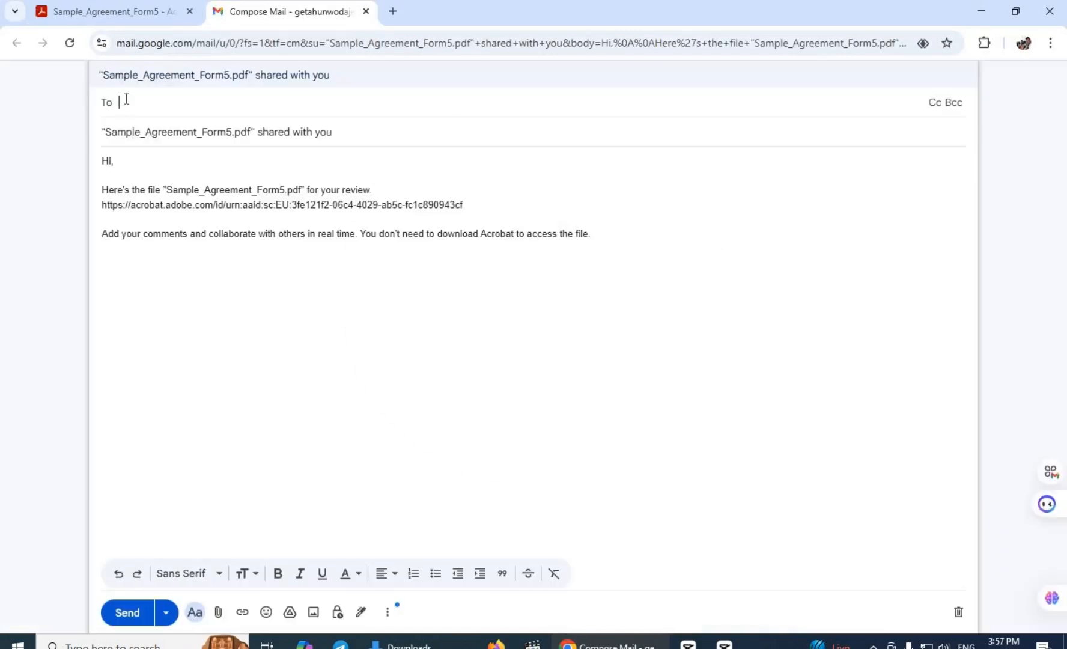
# Address the share email to the recipient, send it, and open a new browser tab.
pyautogui.write('gwet')
pyautogui.press('BackSpace')
pyautogui.press('BackSpace')
pyautogui.press('BackSpace')
pyautogui.click(219, 141)
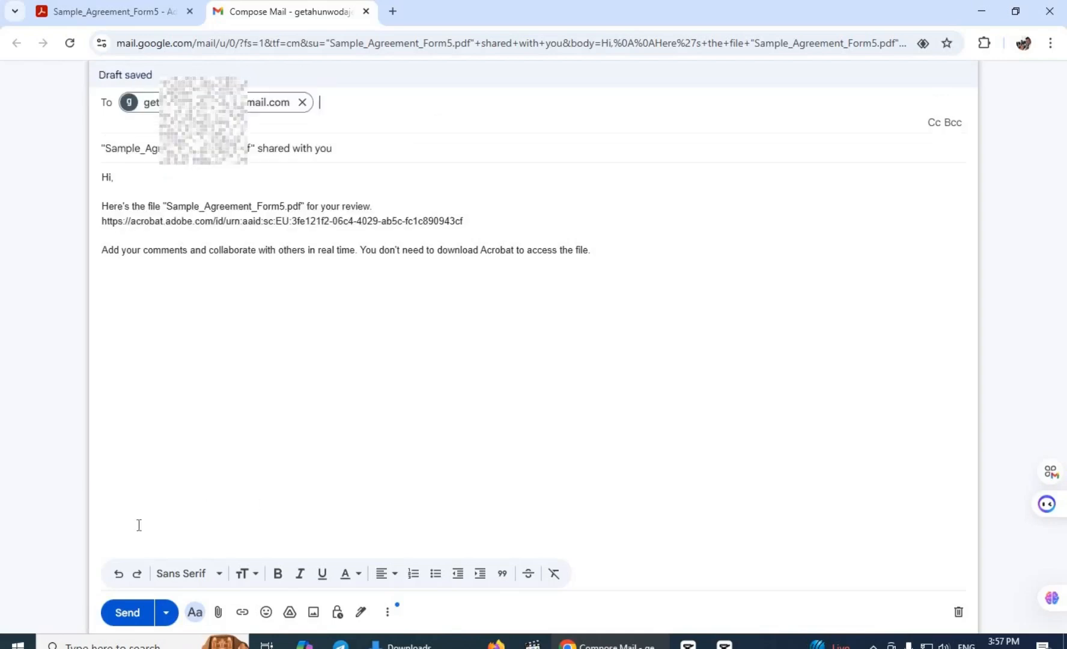
pyautogui.click(126, 624)
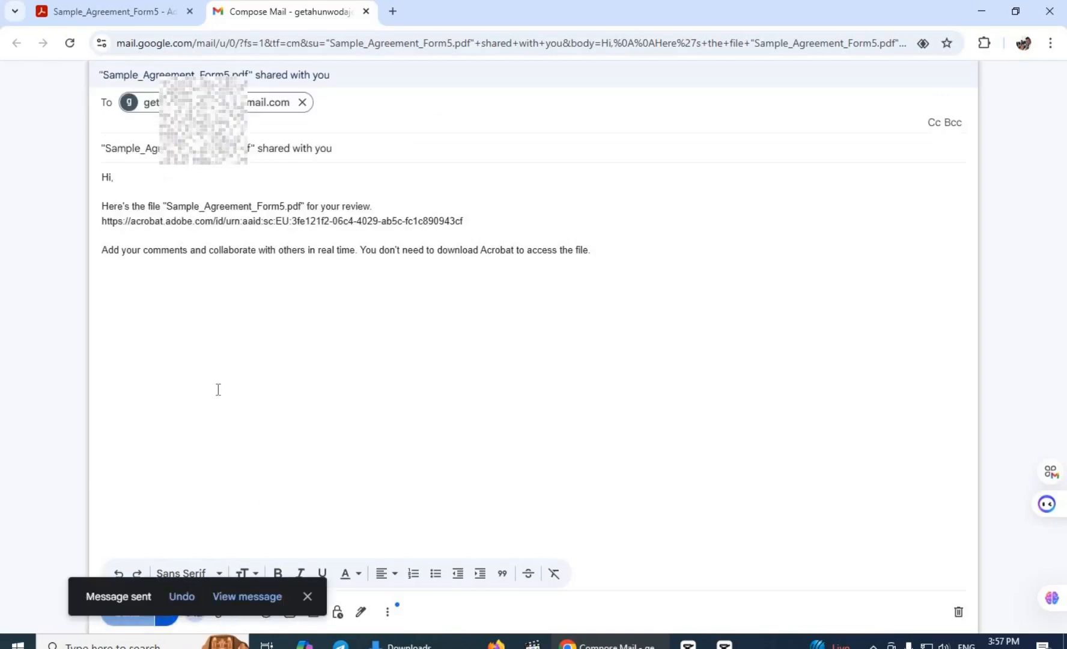
pyautogui.click(394, 12)
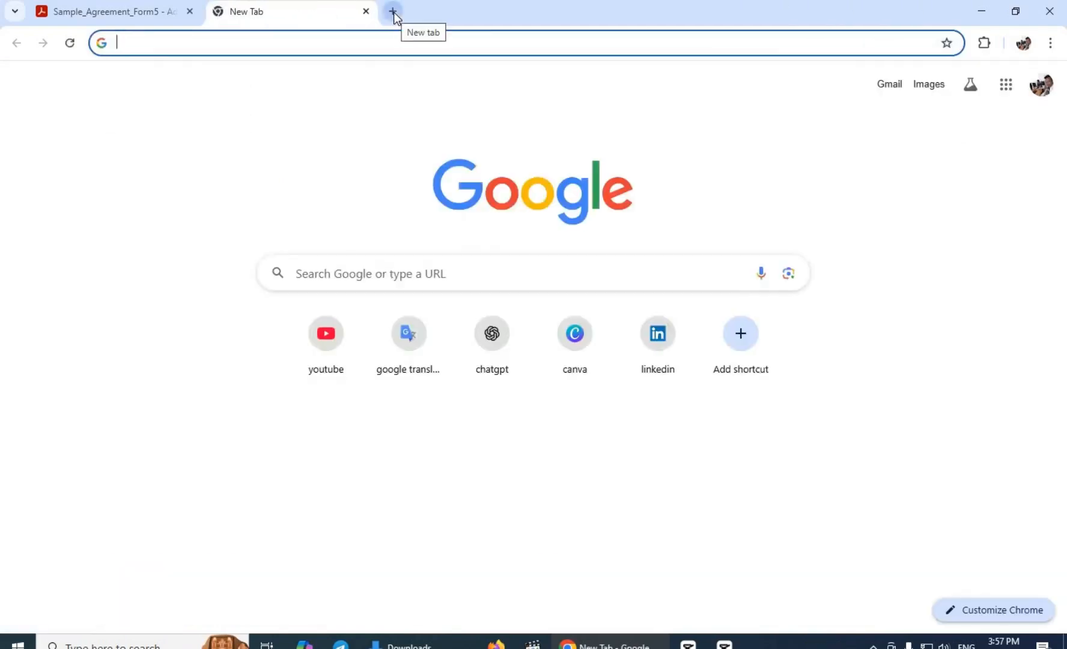
# Switch to the second Google account's Gmail and open the newest agreement-share email.
pyautogui.click(1043, 86)
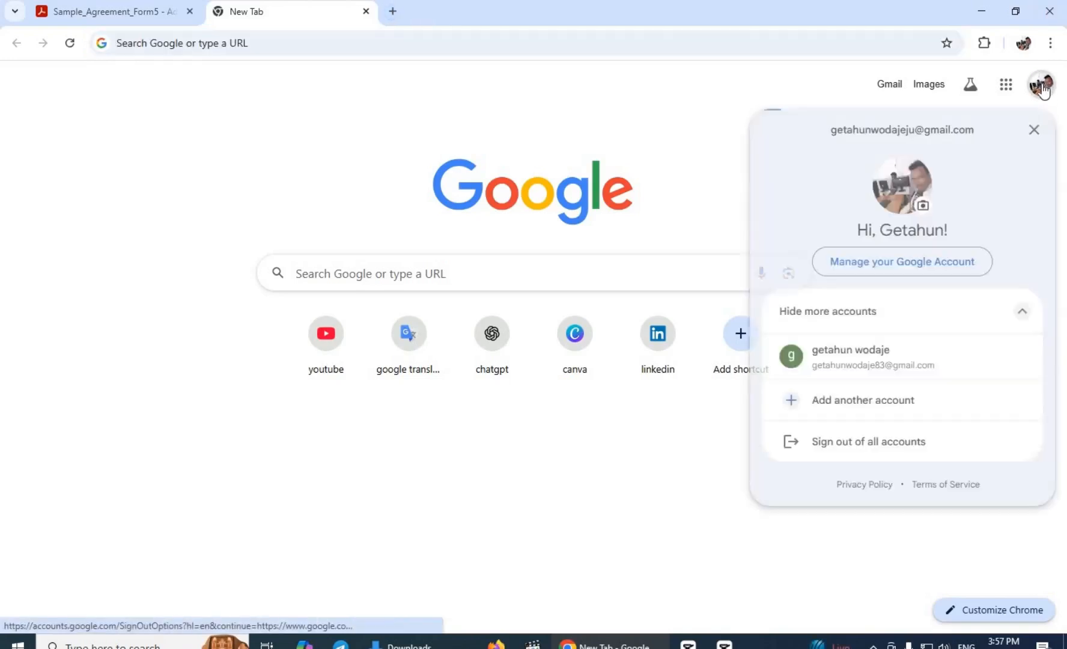
pyautogui.click(903, 365)
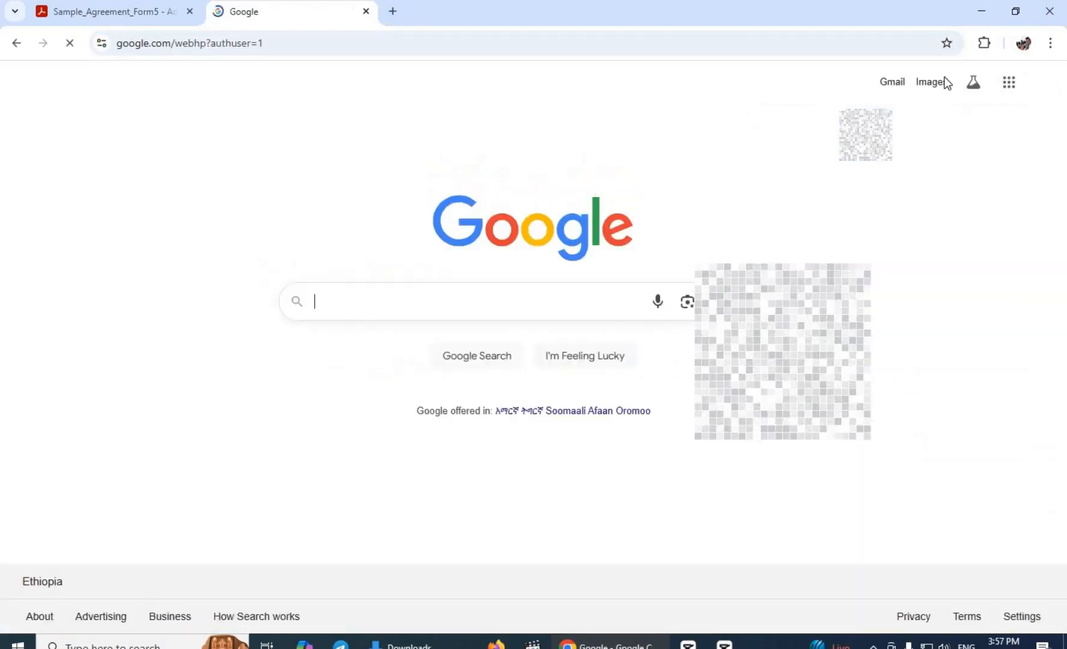
pyautogui.click(890, 84)
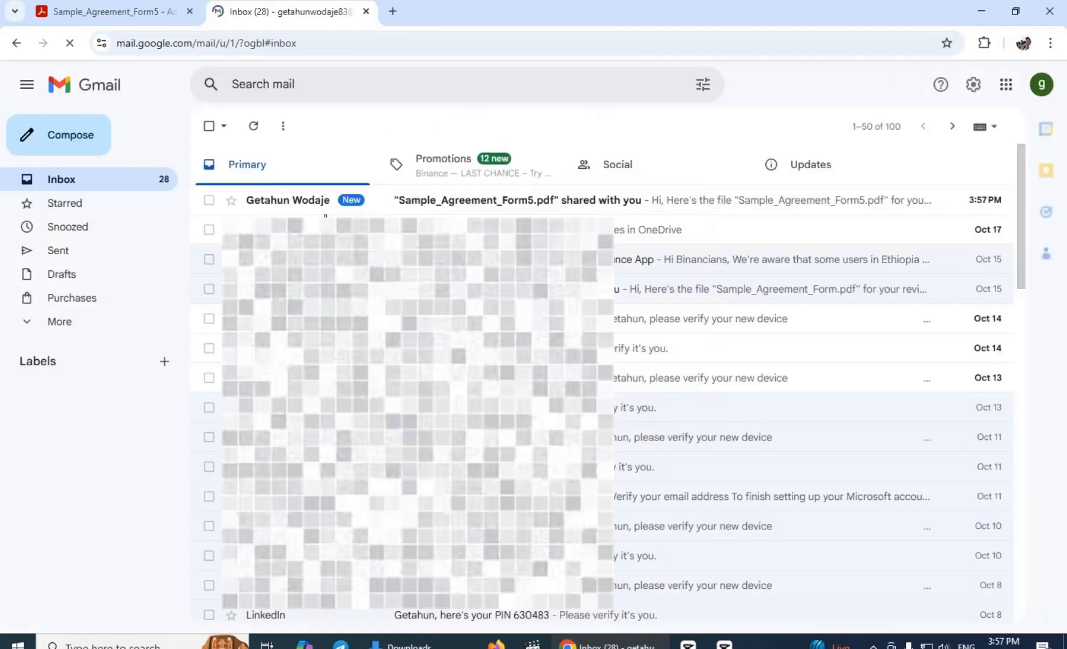
pyautogui.click(428, 205)
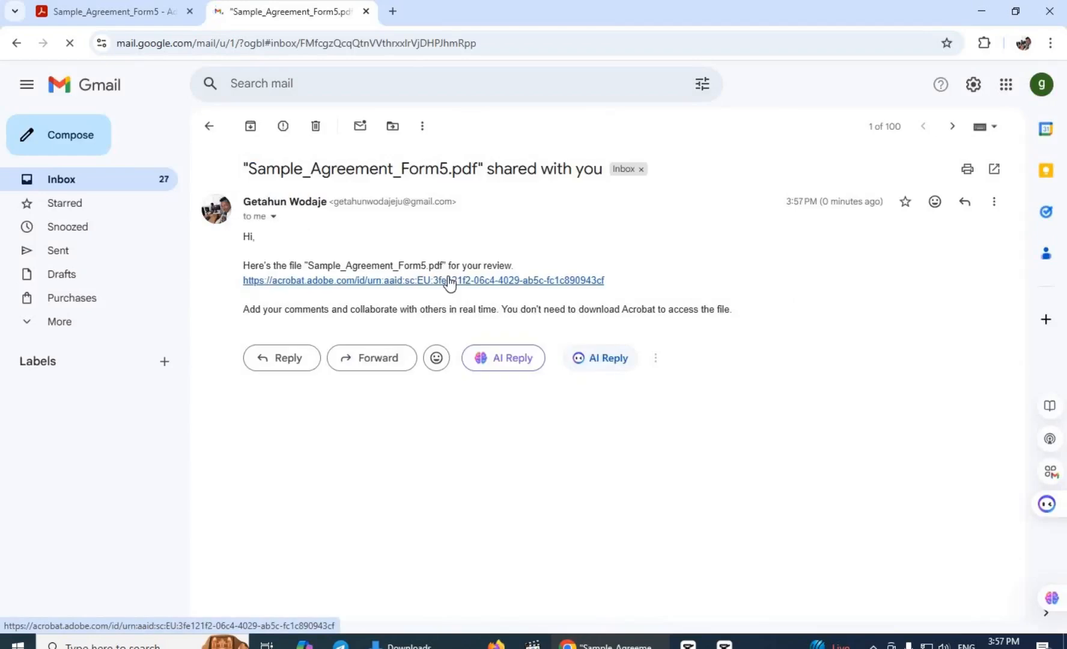
# Open the emailed Sample_Agreement_Form5.pdf link and check Party B's signature, name and 10/18/2025 date.
pyautogui.click(449, 281)
pyautogui.click(930, 153)
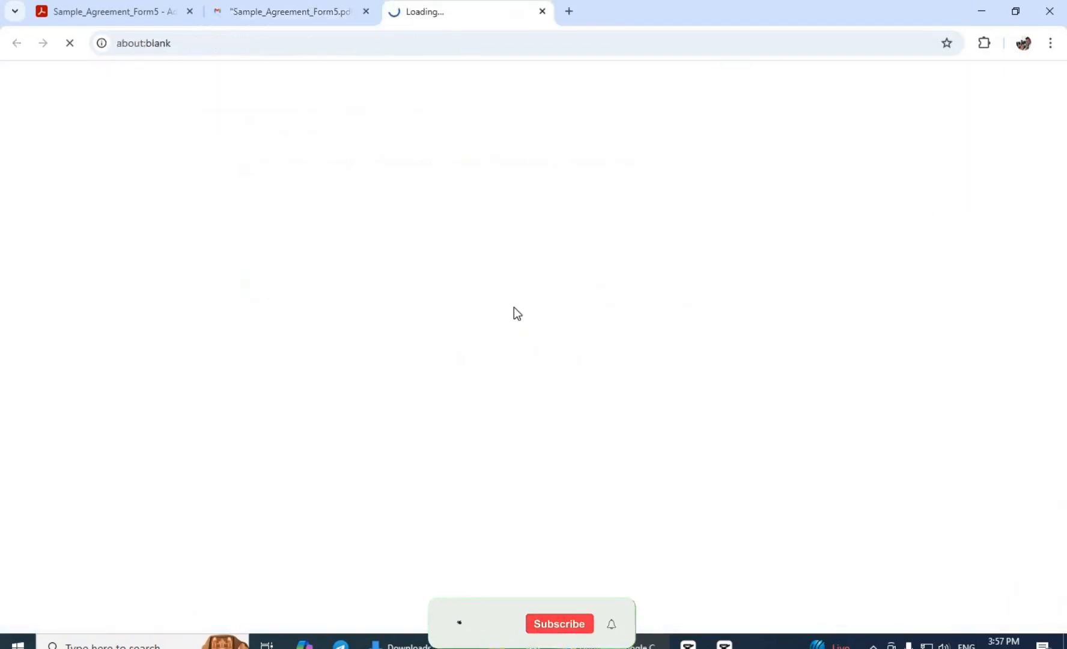
pyautogui.scroll(-5, 453, 346)
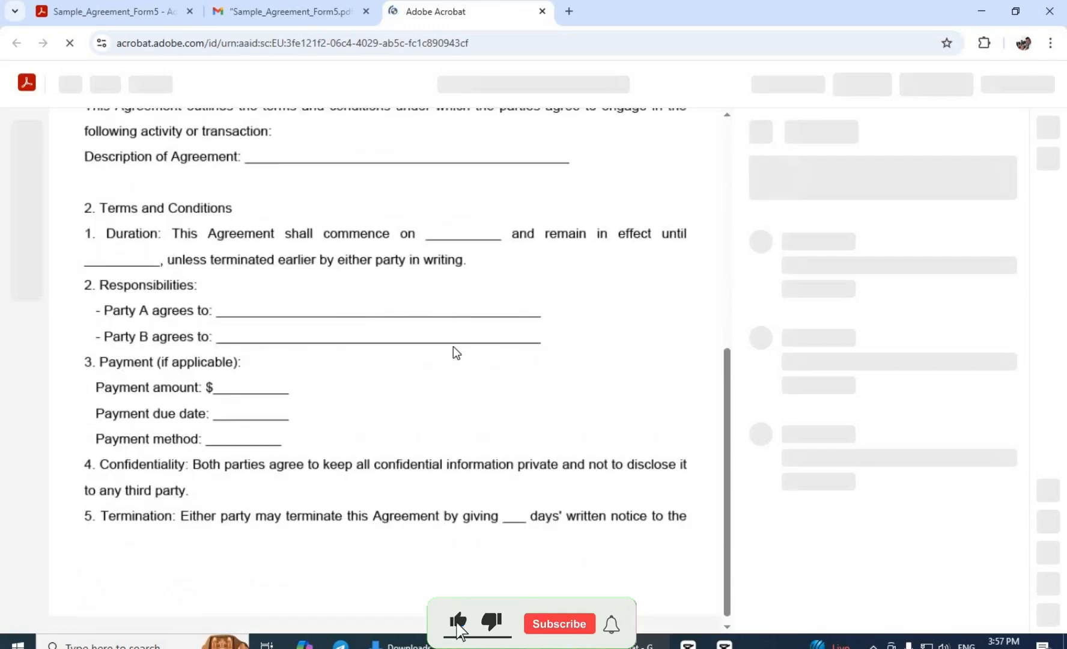
pyautogui.scroll(-12, 453, 348)
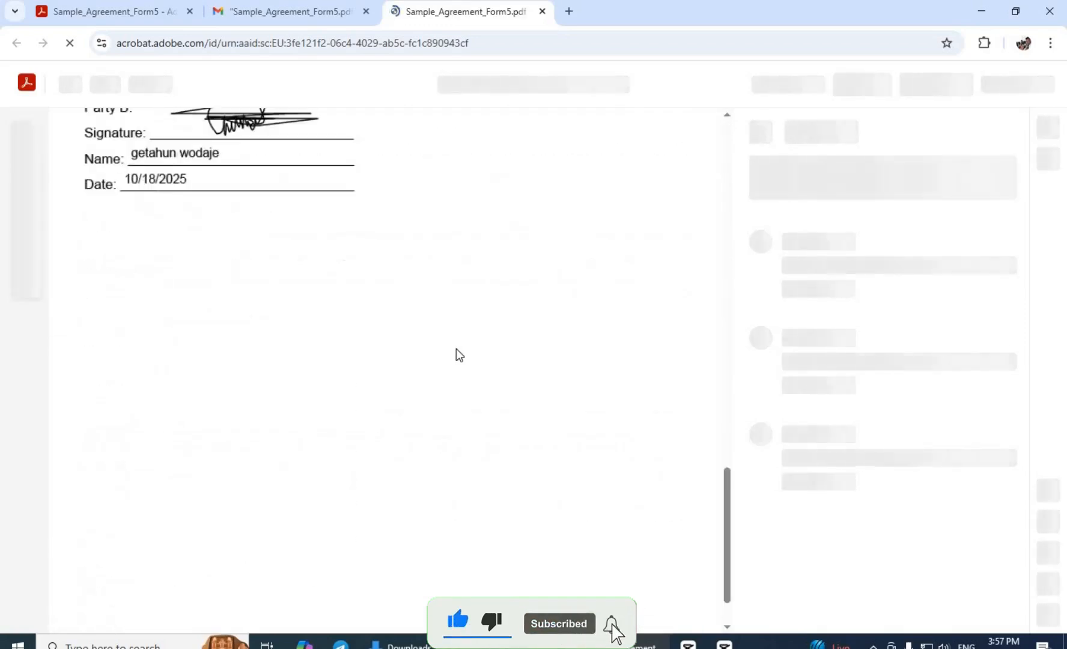
pyautogui.scroll(5, 457, 355)
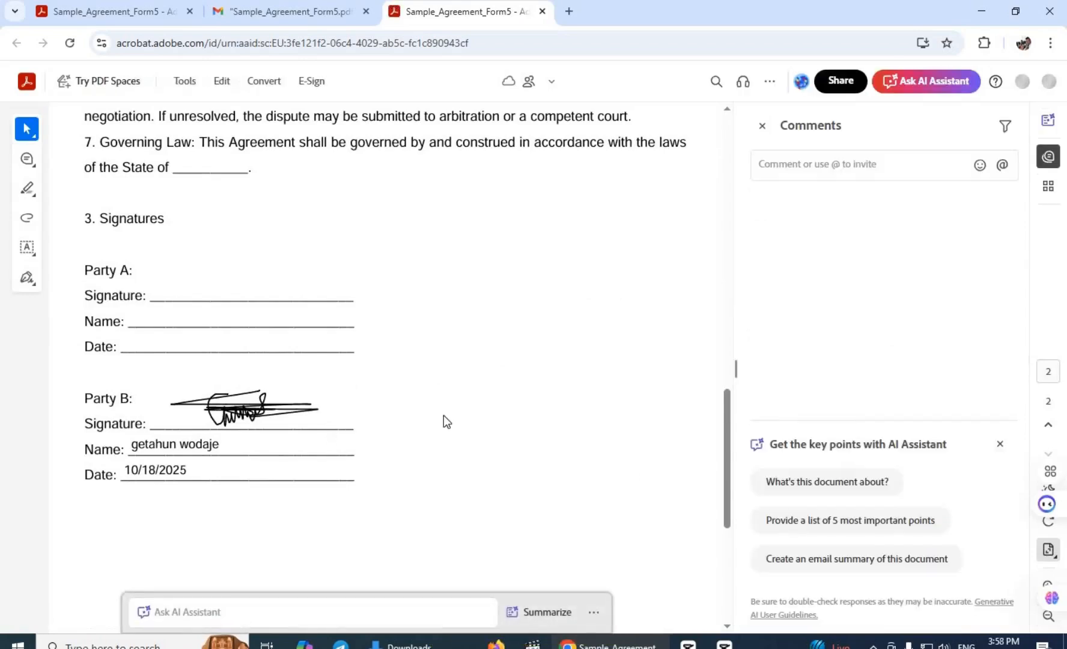
pyautogui.scroll(2, 445, 416)
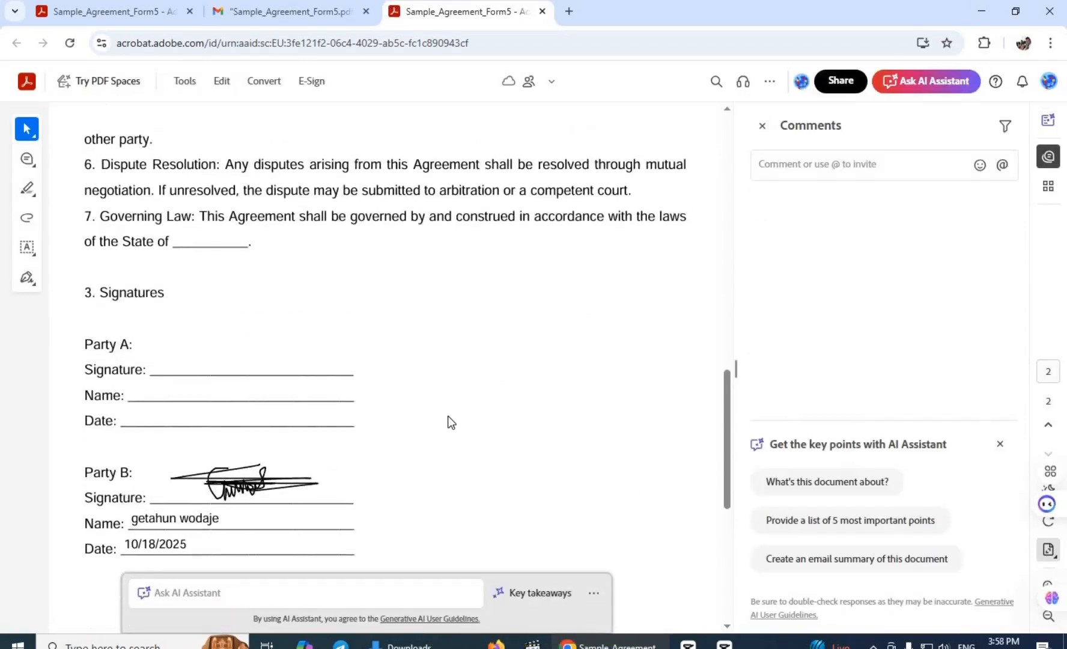